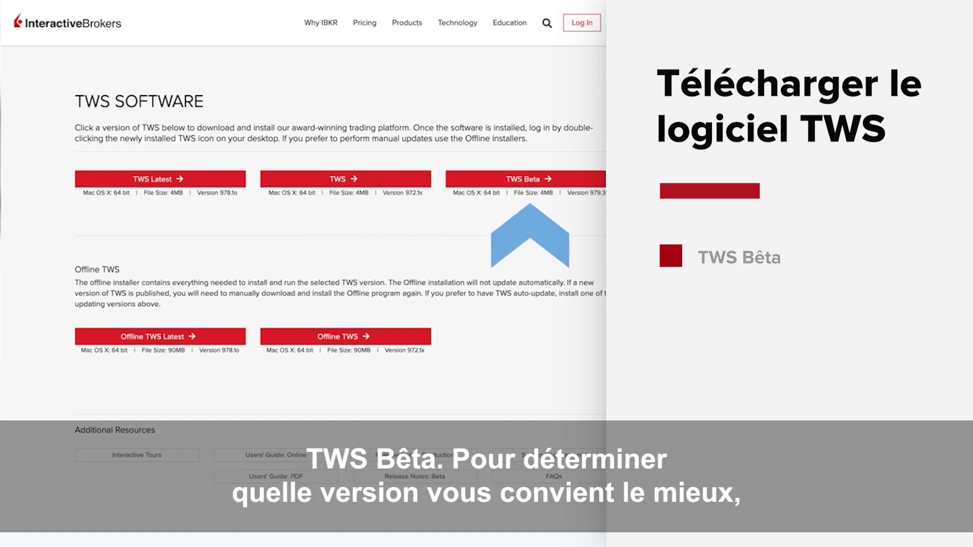
Review each TWS version's description, then download the TWS Latest version for Mac
mouse_move(193, 186)
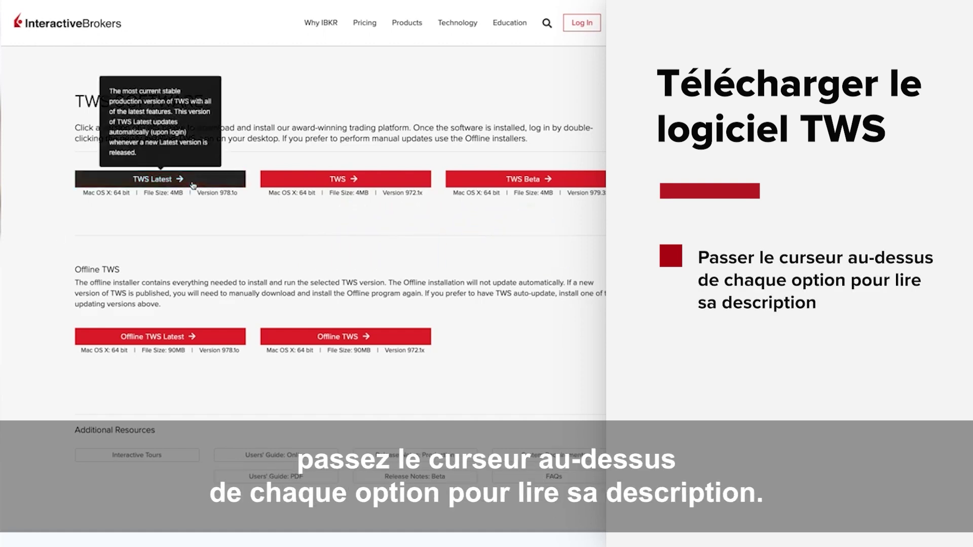
mouse_move(305, 181)
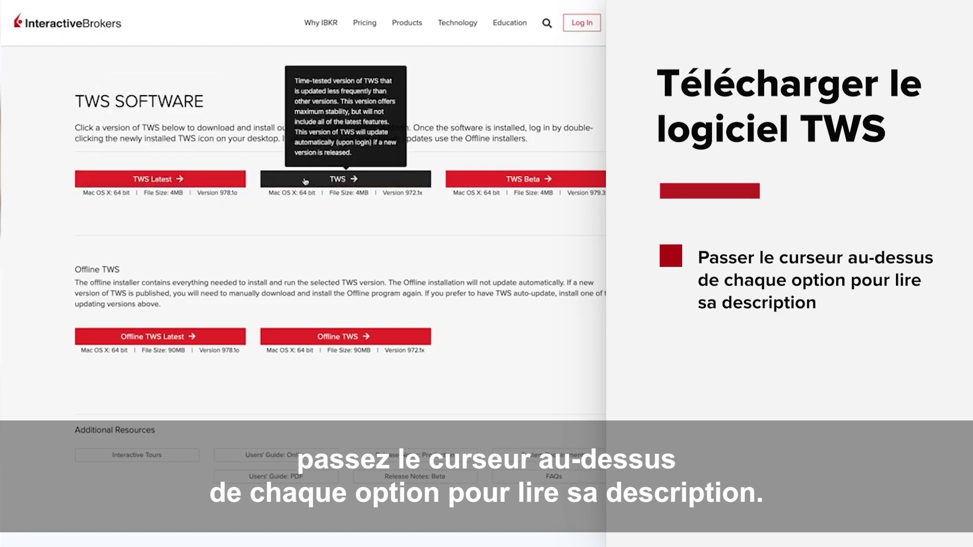
mouse_move(488, 179)
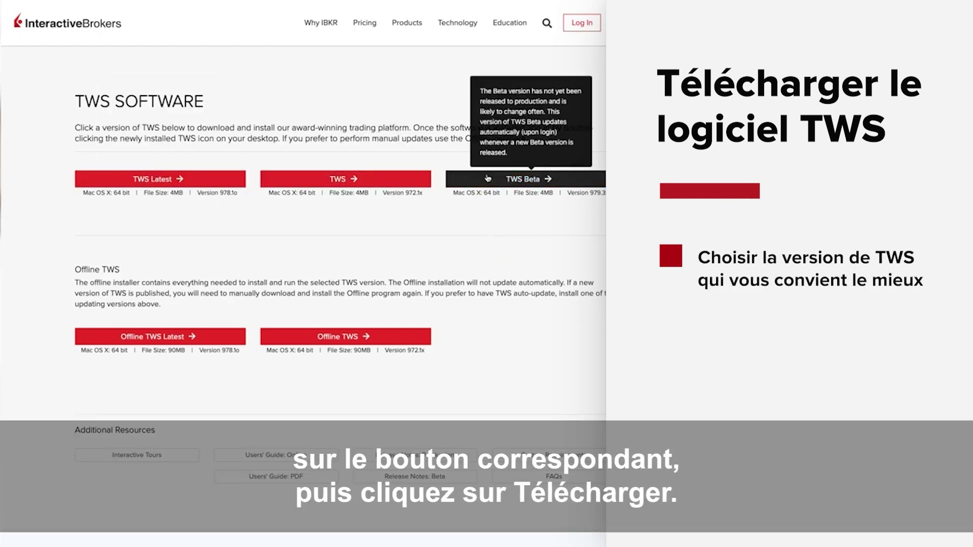
left_click(160, 179)
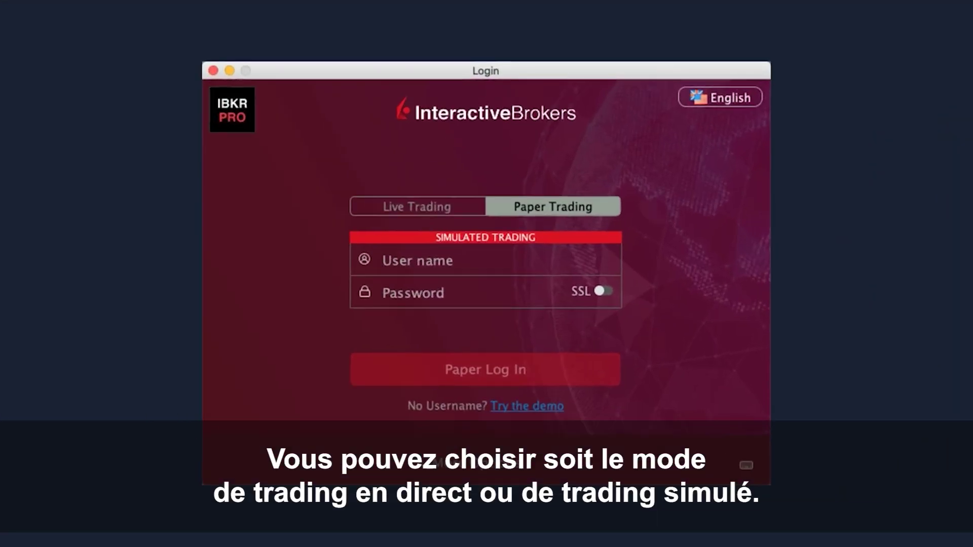
Switch the login mode to Live Trading, then back to Paper Trading
left_click(440, 210)
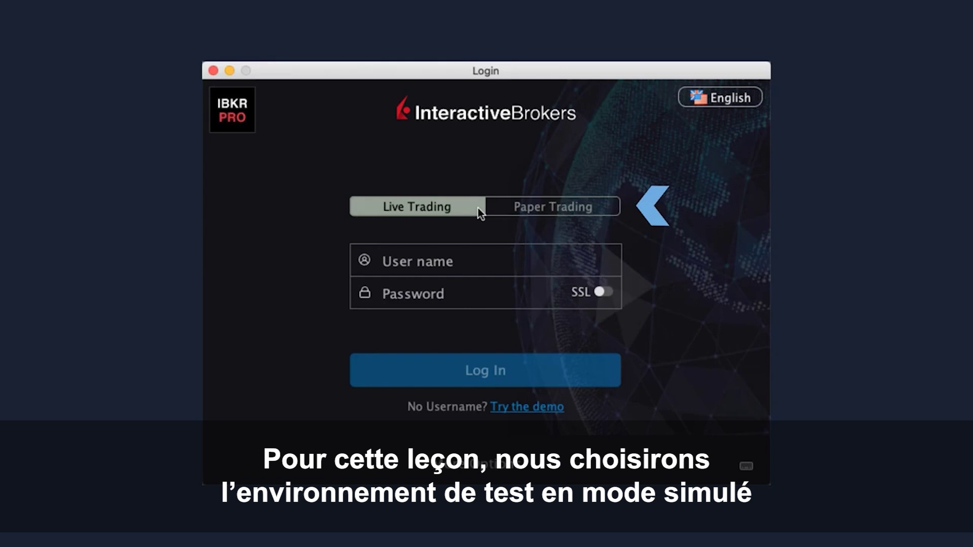
left_click(495, 205)
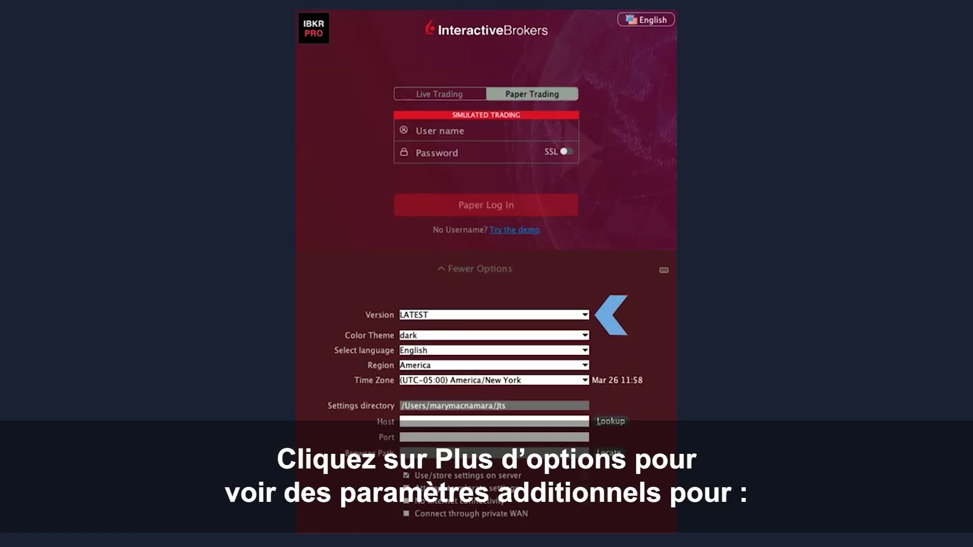
left_click(586, 316)
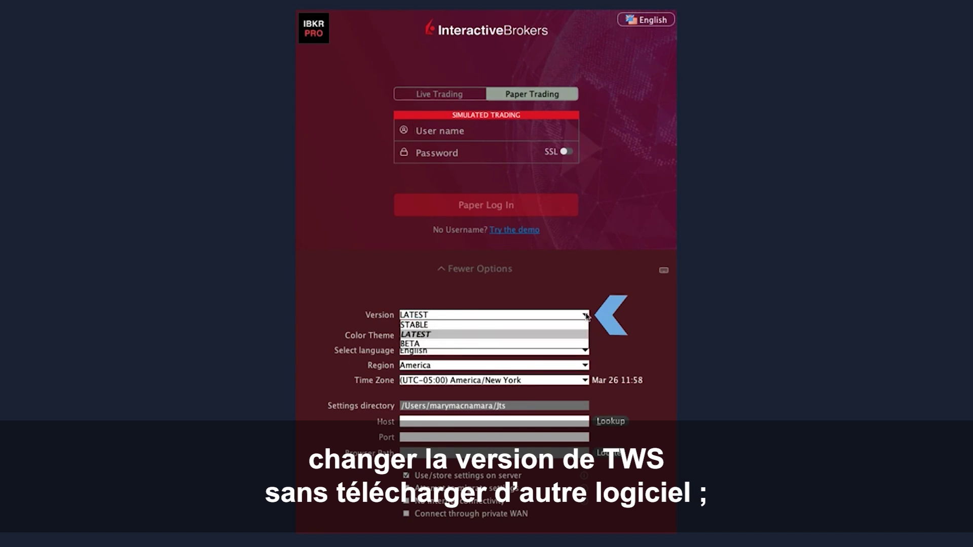
left_click(586, 316)
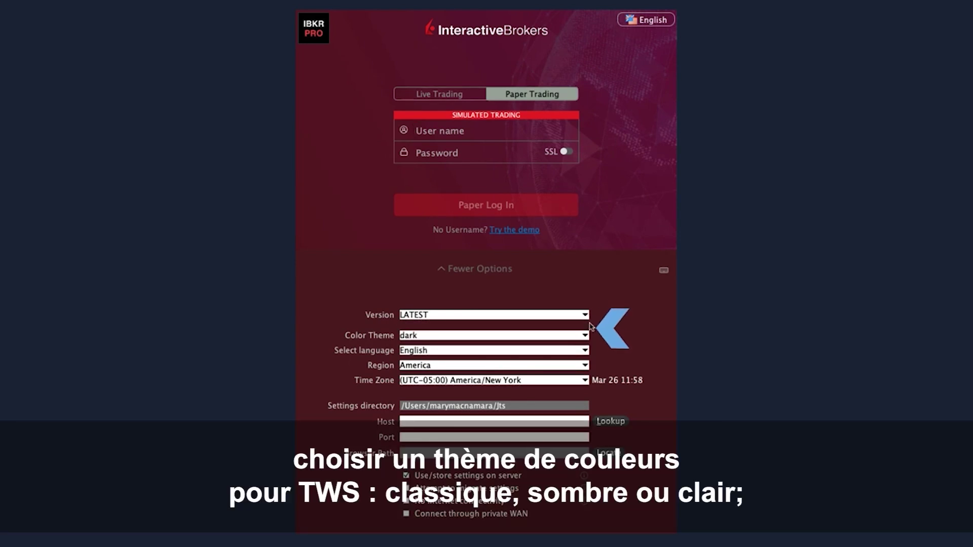
left_click(585, 336)
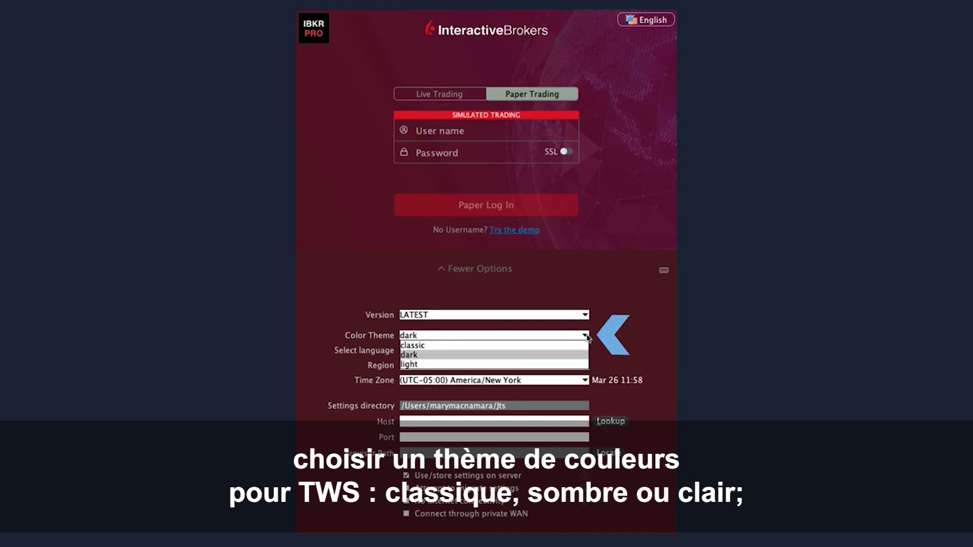
left_click(586, 337)
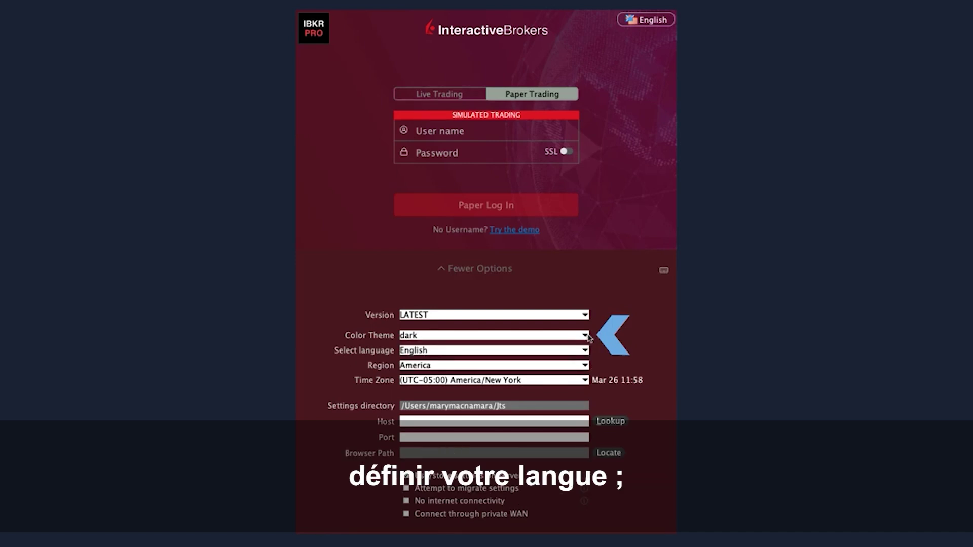
left_click(584, 351)
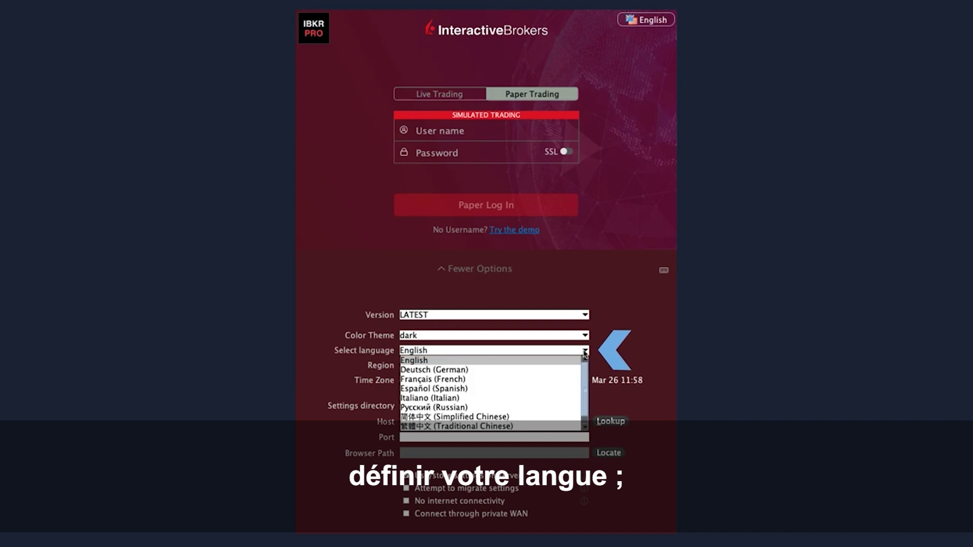
left_click(585, 351)
left_click(585, 366)
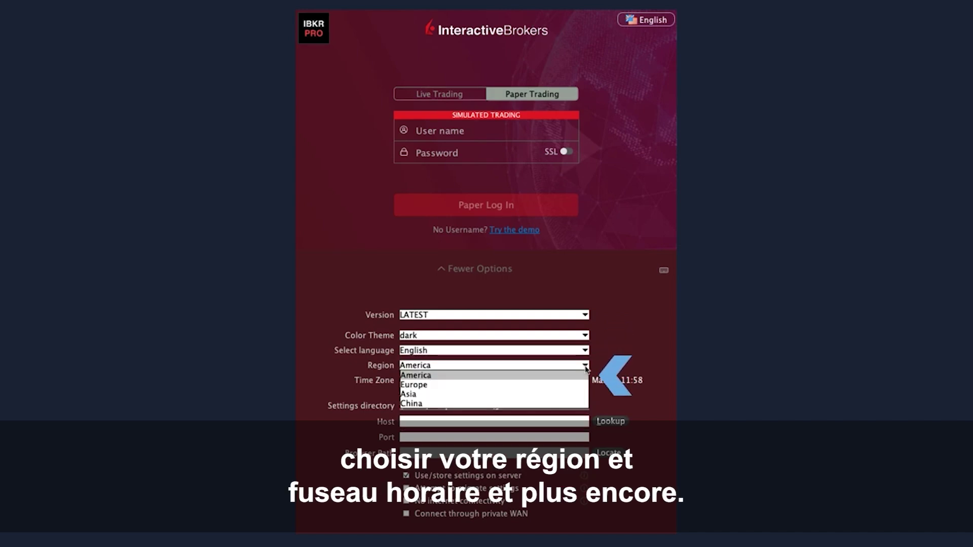
left_click(585, 366)
left_click(585, 381)
left_click(586, 382)
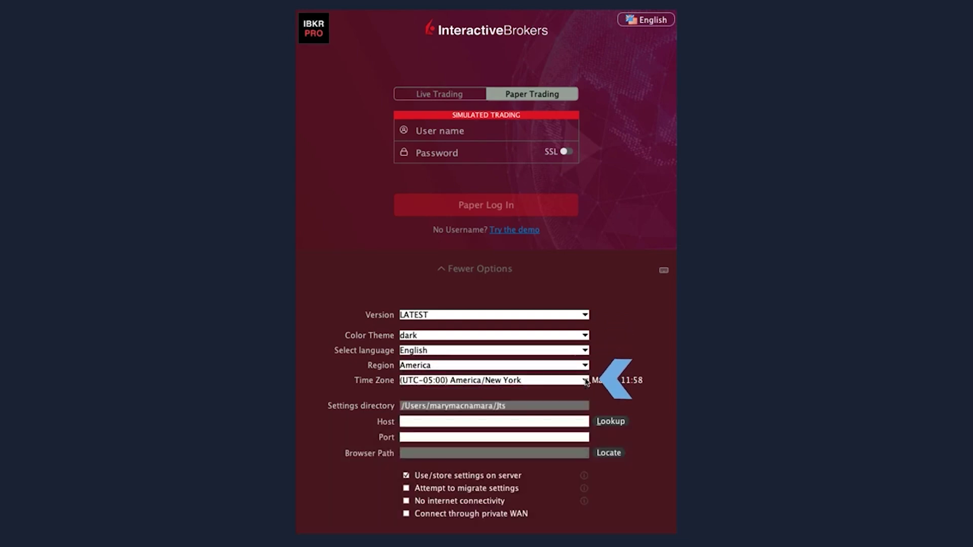
mouse_move(584, 476)
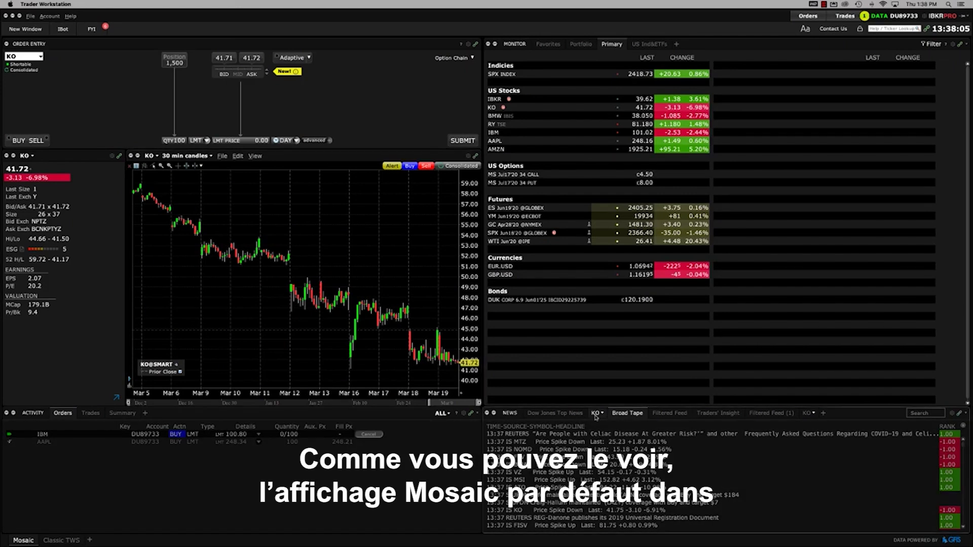
Show the KO news headlines and set the KO order ticket to BUY at limit 41.73
left_click(595, 414)
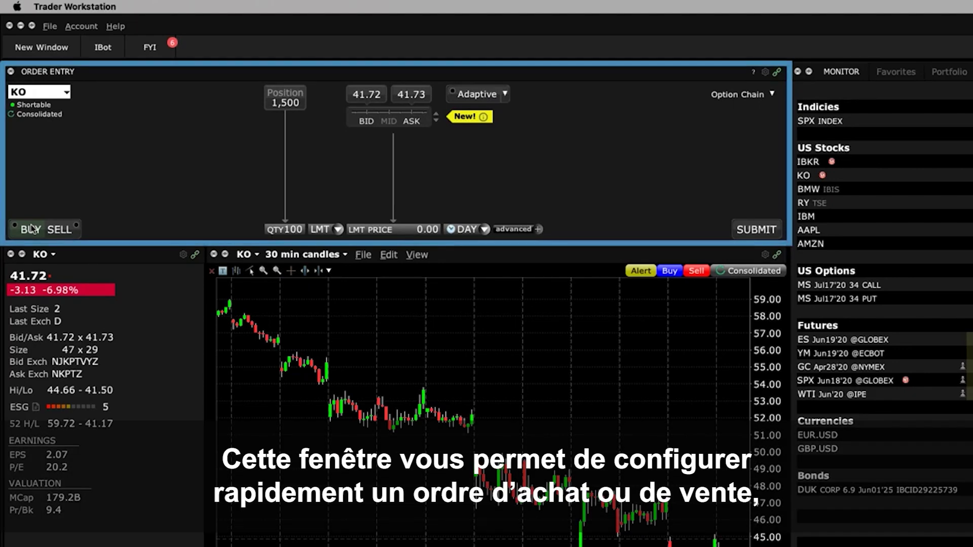
left_click(32, 229)
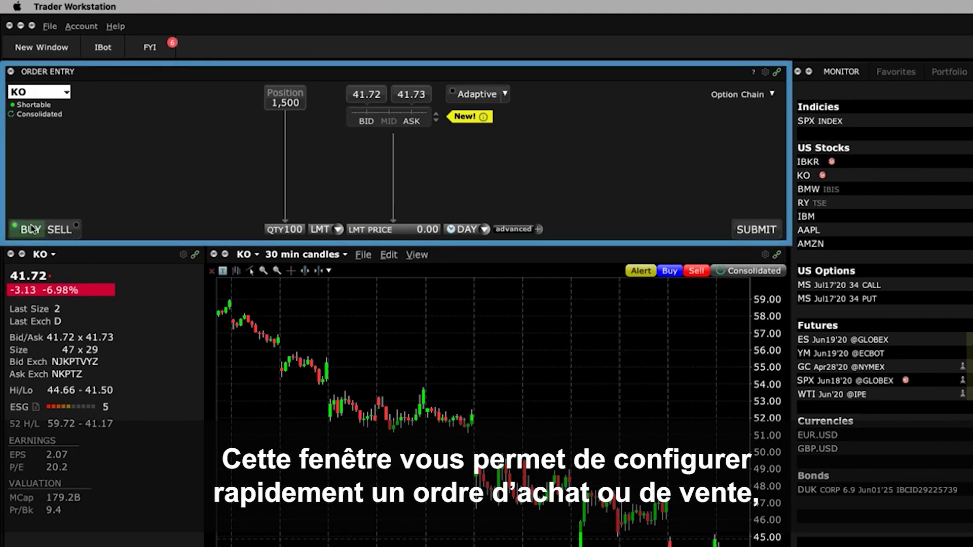
left_click(60, 228)
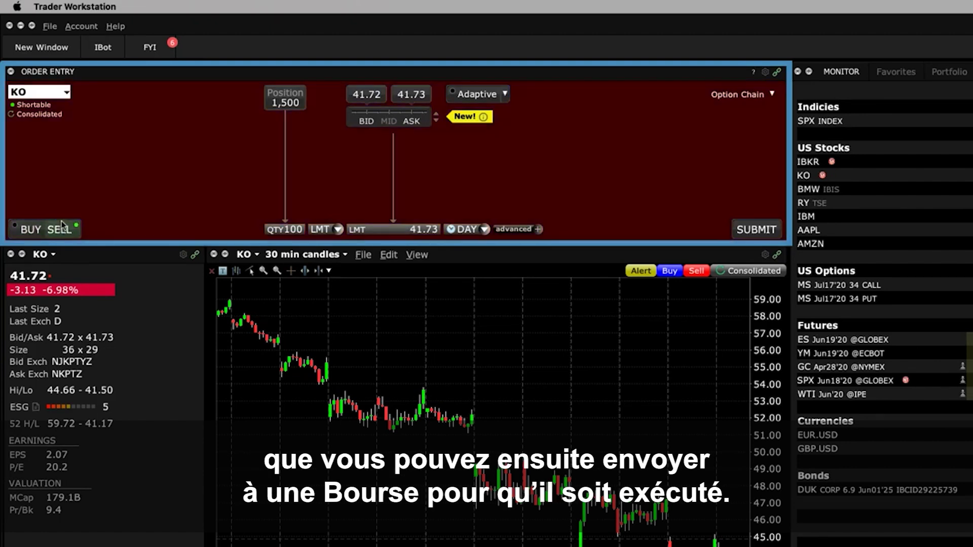
left_click(33, 229)
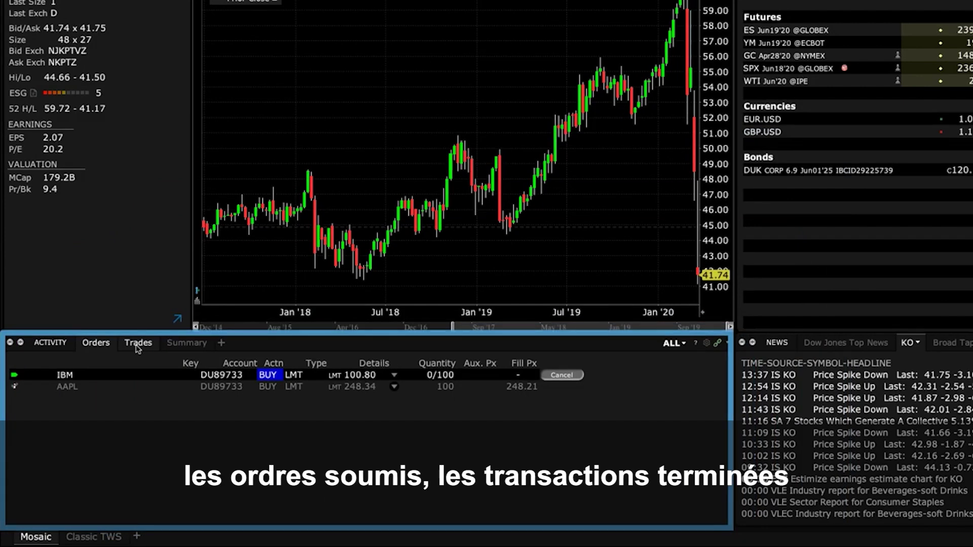
View the Activity Trades tab, then the per-symbol Summary of buys, sells and net, and focus News
left_click(138, 345)
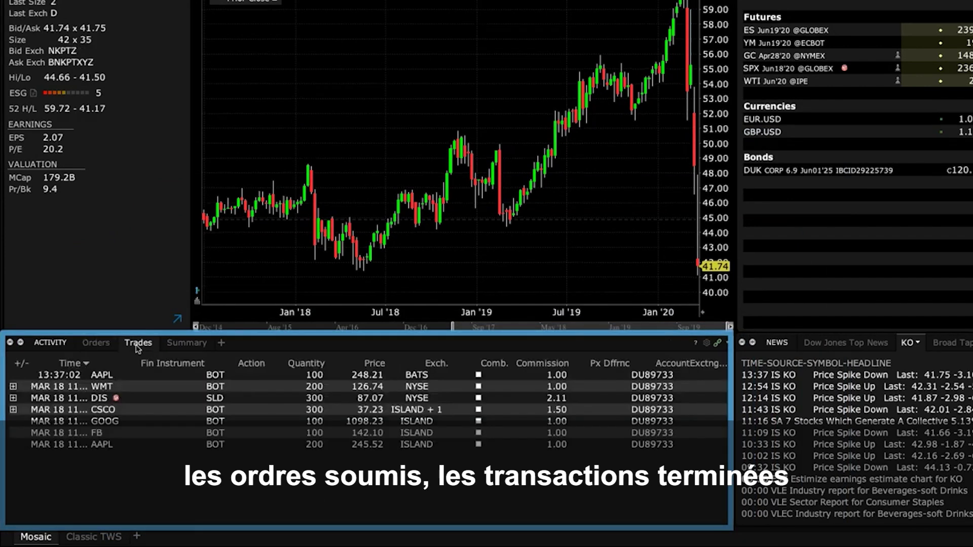
left_click(173, 347)
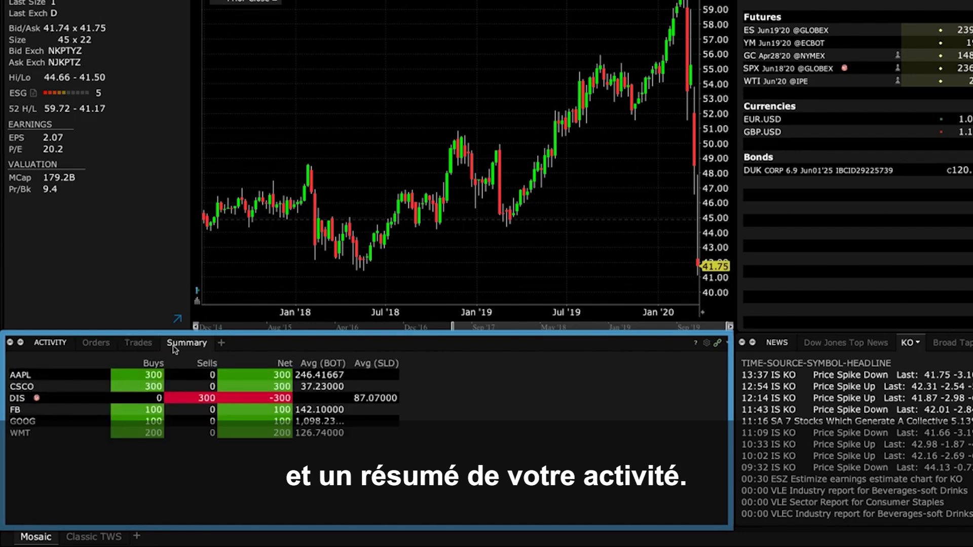
left_click(289, 405)
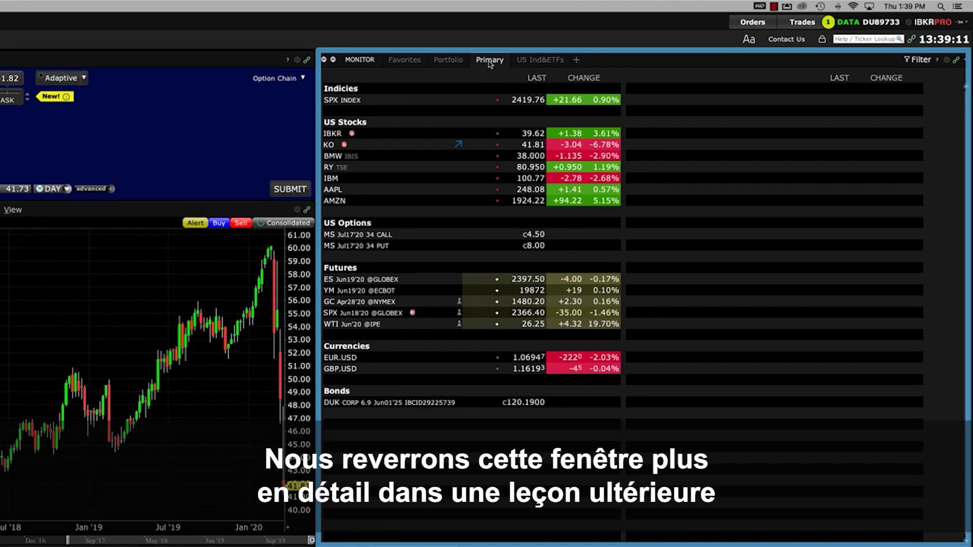
Check the Monitor's Portfolio tab and available tab types, then display the Primary watchlist
left_click(455, 61)
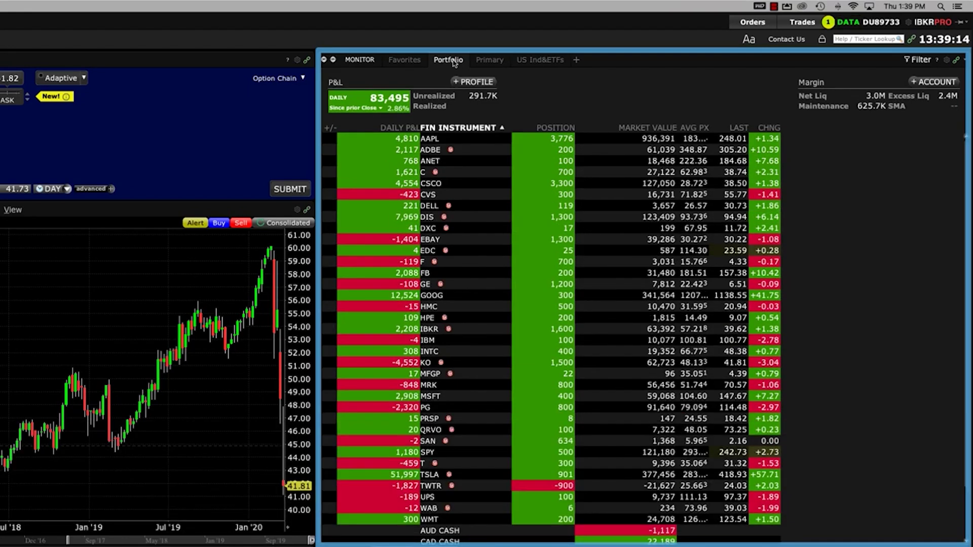
left_click(576, 59)
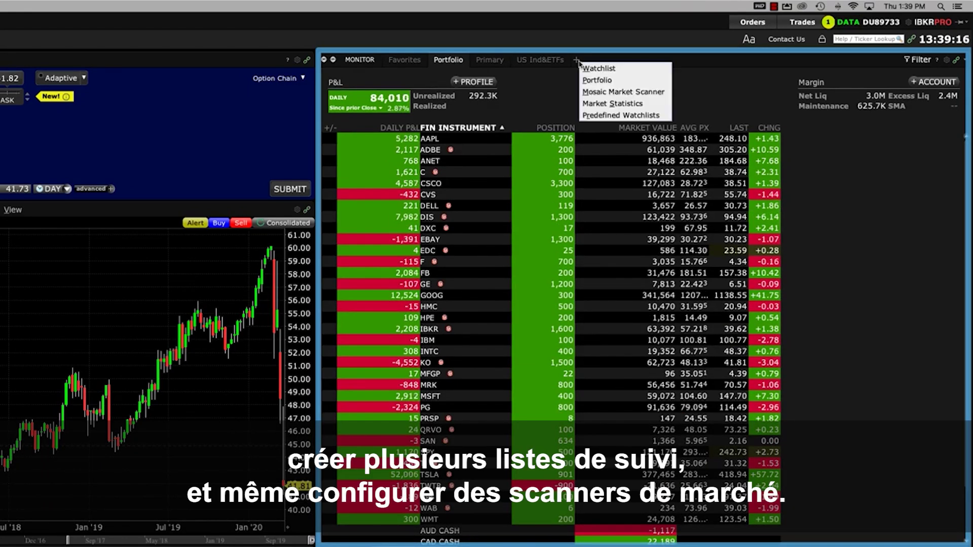
left_click(566, 97)
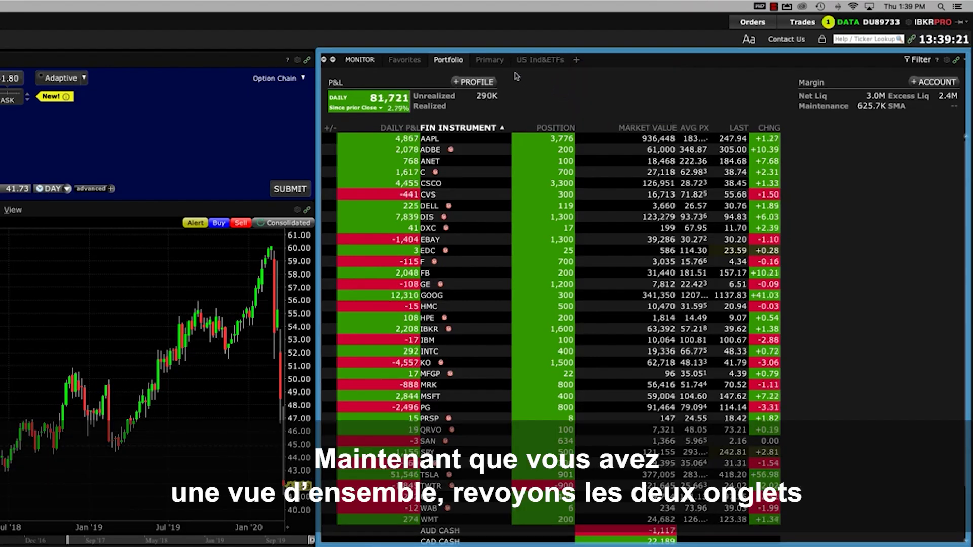
left_click(490, 60)
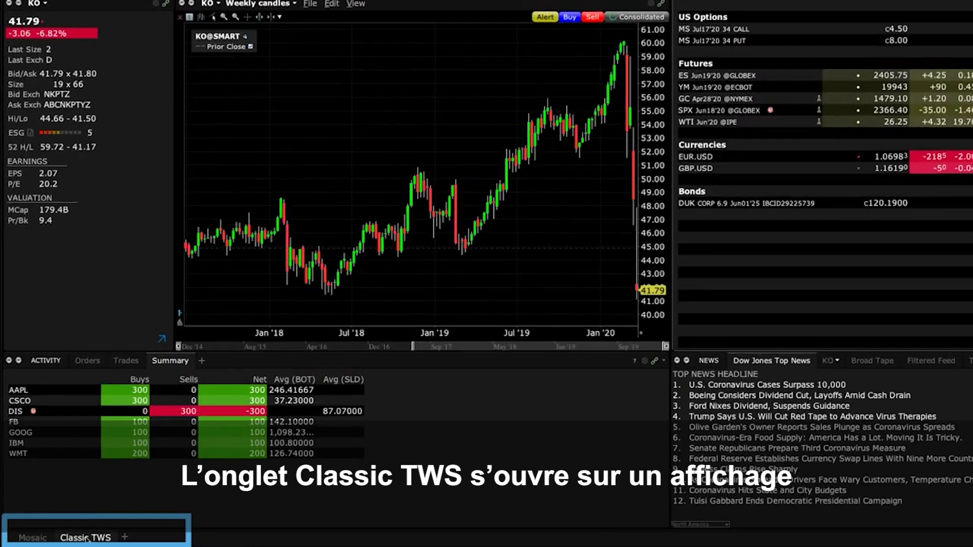
Stage an AAPL buy order at the ask in Classic TWS, then start adding a Mosaic layout tab
left_click(116, 535)
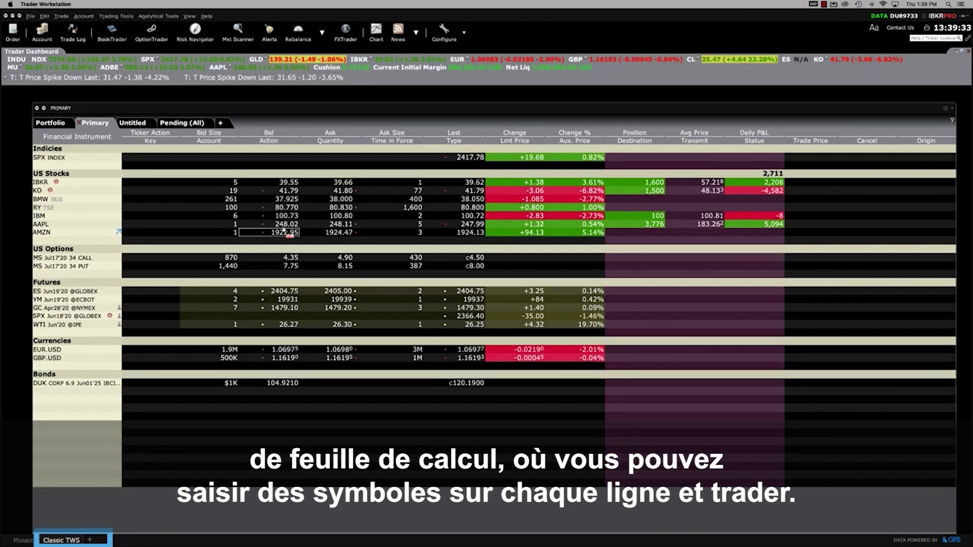
left_click(339, 224)
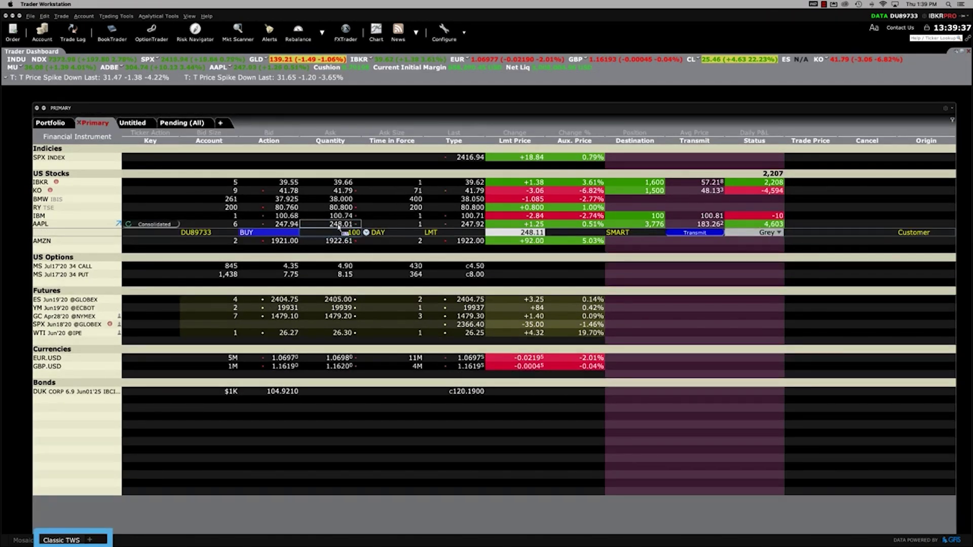
right_click(150, 234)
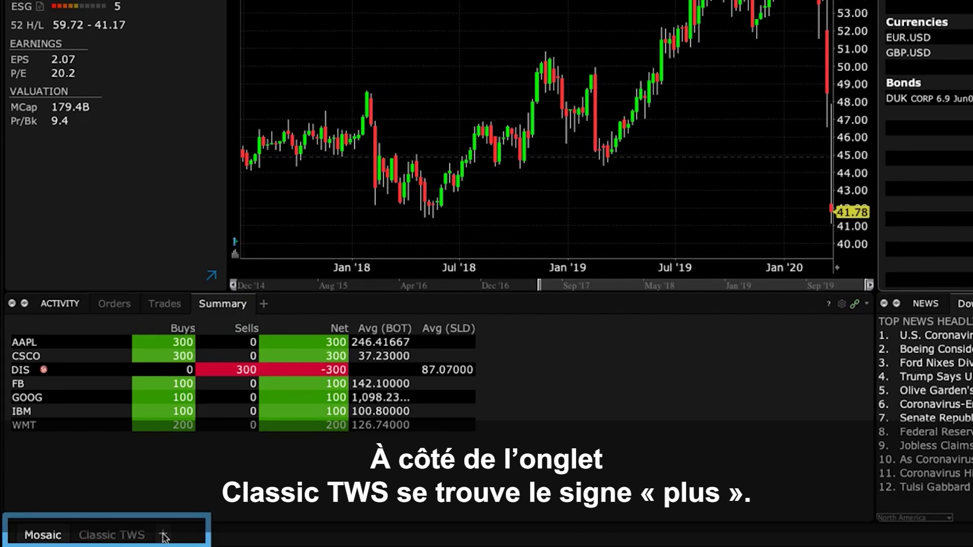
left_click(163, 535)
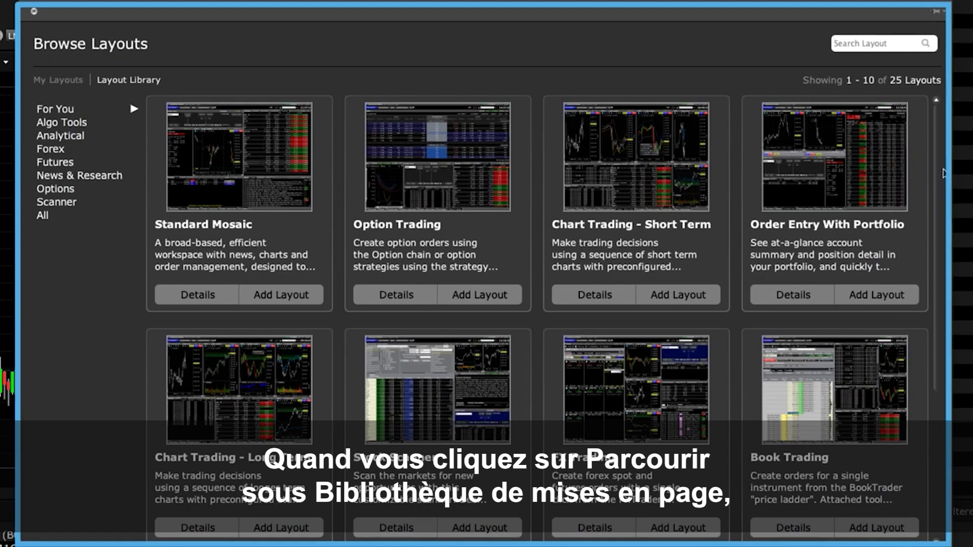
Scroll through the 25 predefined library layouts and add a Chart Trading layout
left_click_drag(937, 160, 939, 167)
scroll(939, 167, "down", 5)
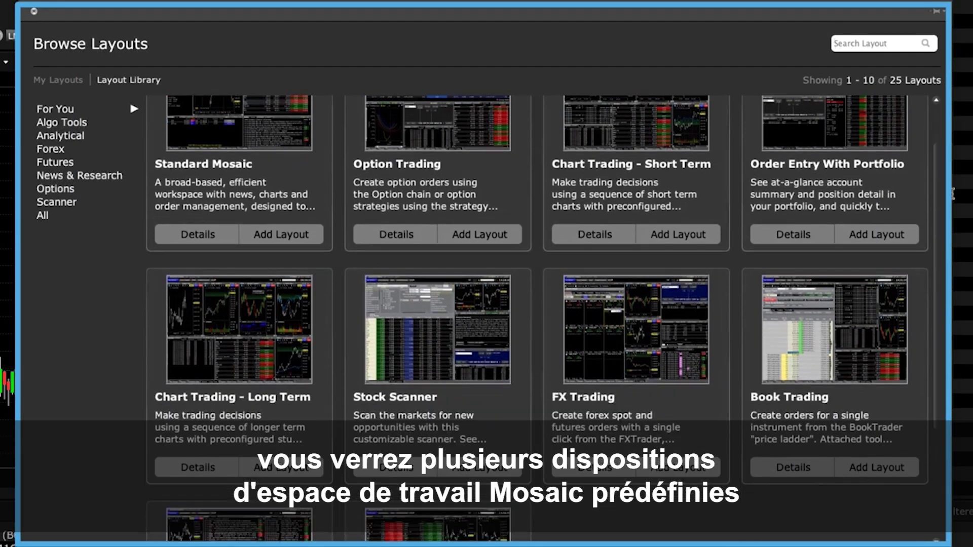
scroll(545, 287, "down", 2)
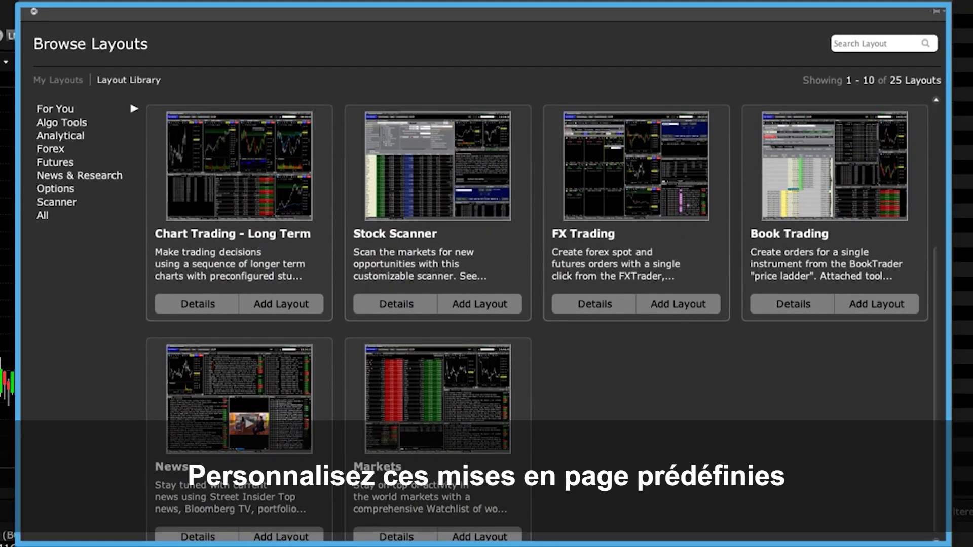
scroll(538, 324, "up", 5)
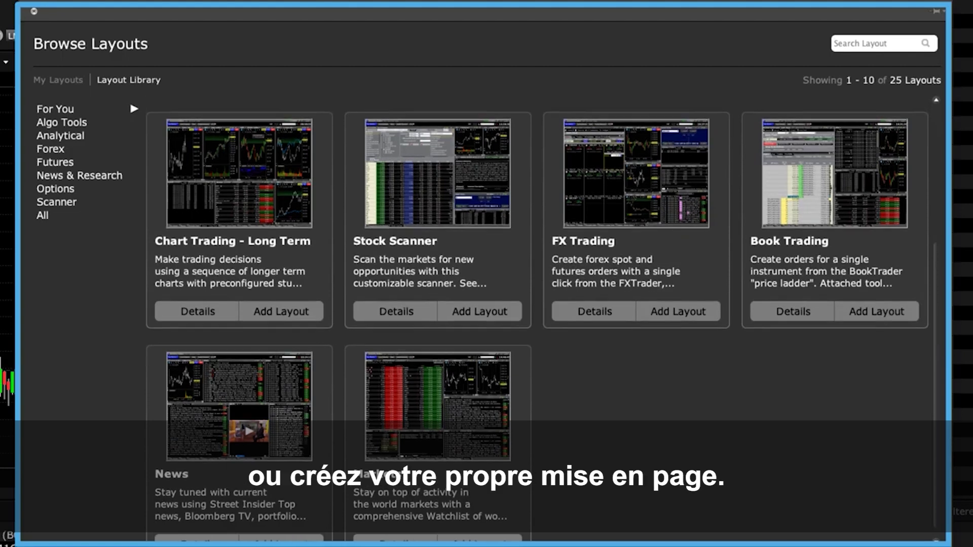
scroll(941, 131, "up", 3)
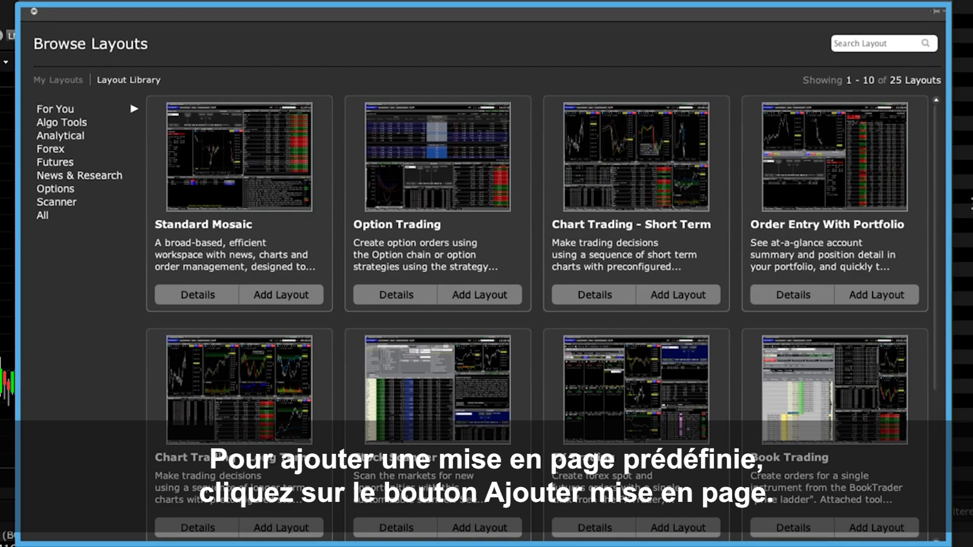
left_click(704, 295)
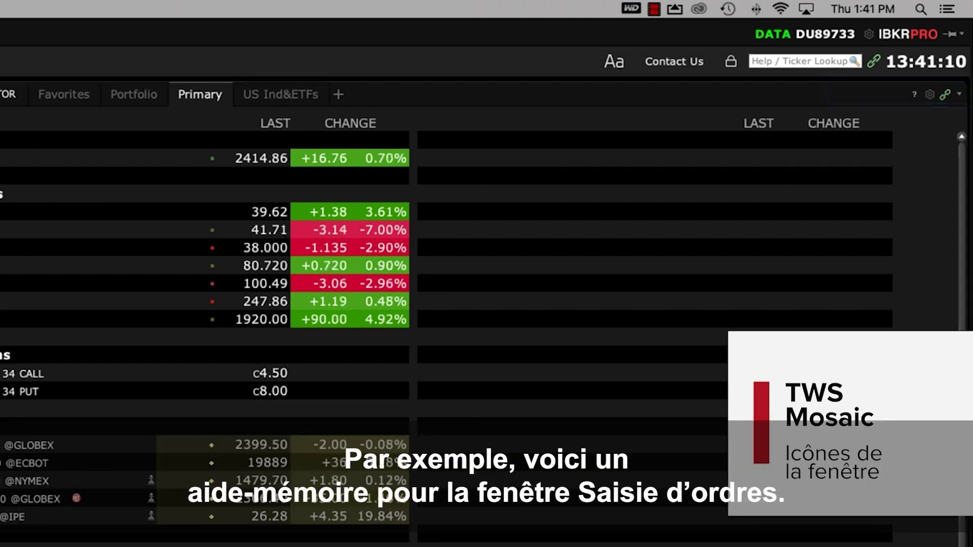
left_click(20, 83)
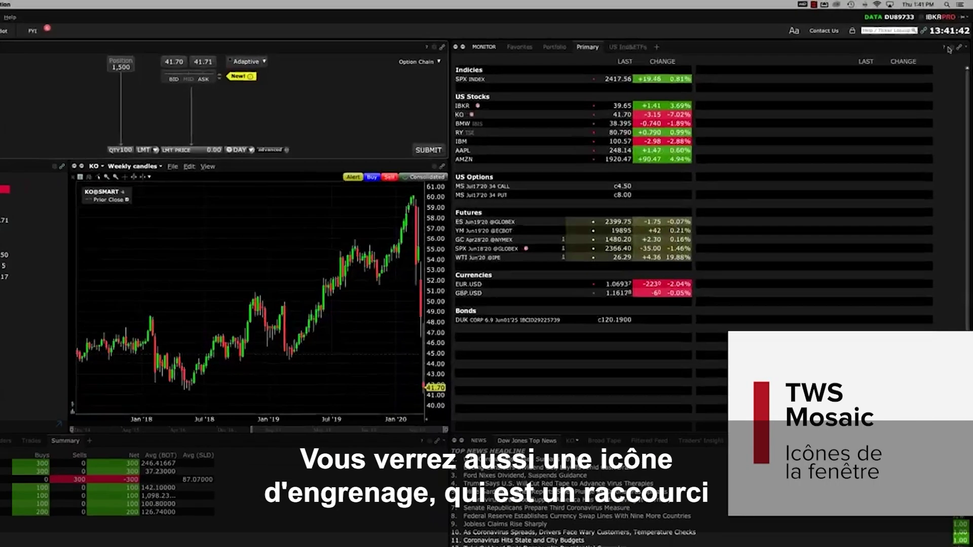
left_click(949, 48)
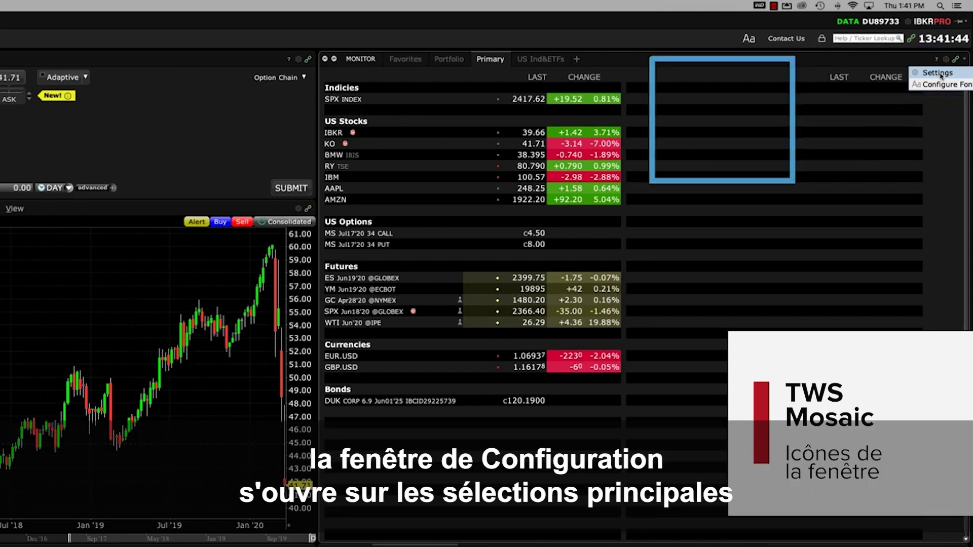
left_click(938, 73)
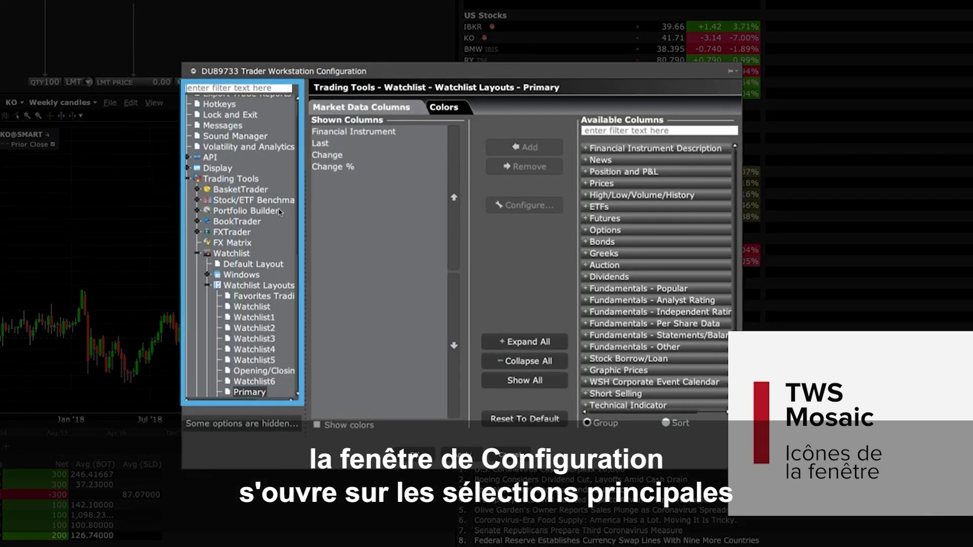
scroll(295, 284, "down", 3)
scroll(295, 295, "down", 3)
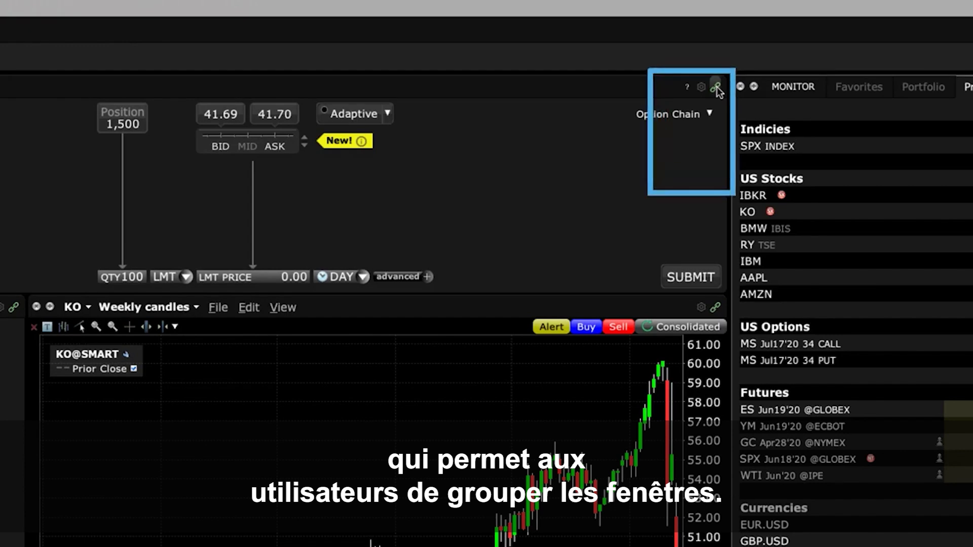
Link order entry to Group 4, load AAPL from the watchlist, and check the chart's link group
left_click(717, 88)
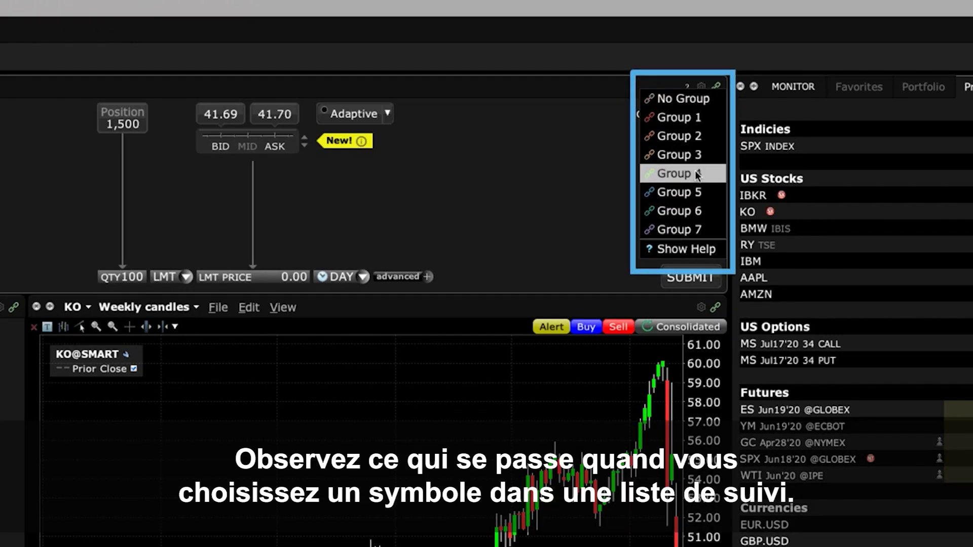
left_click(697, 174)
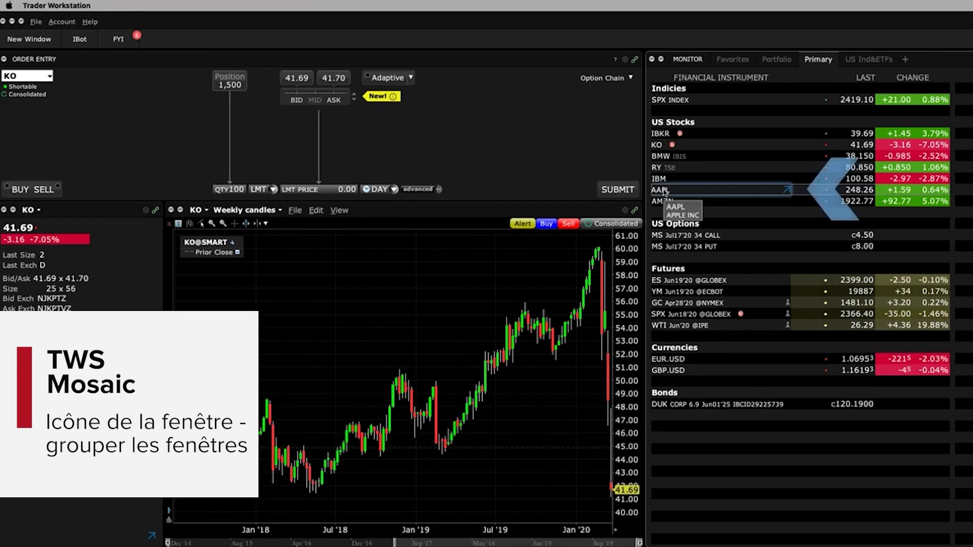
left_click(664, 190)
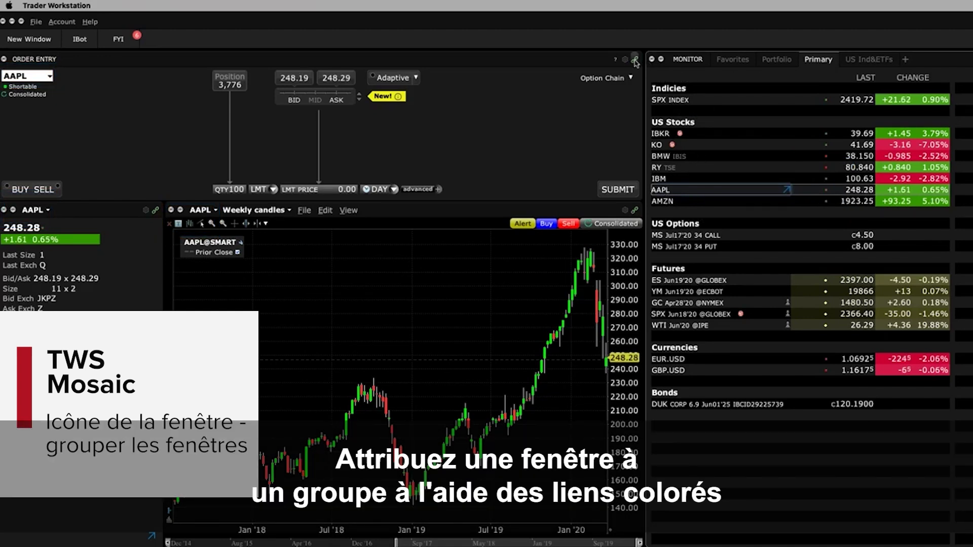
left_click(634, 210)
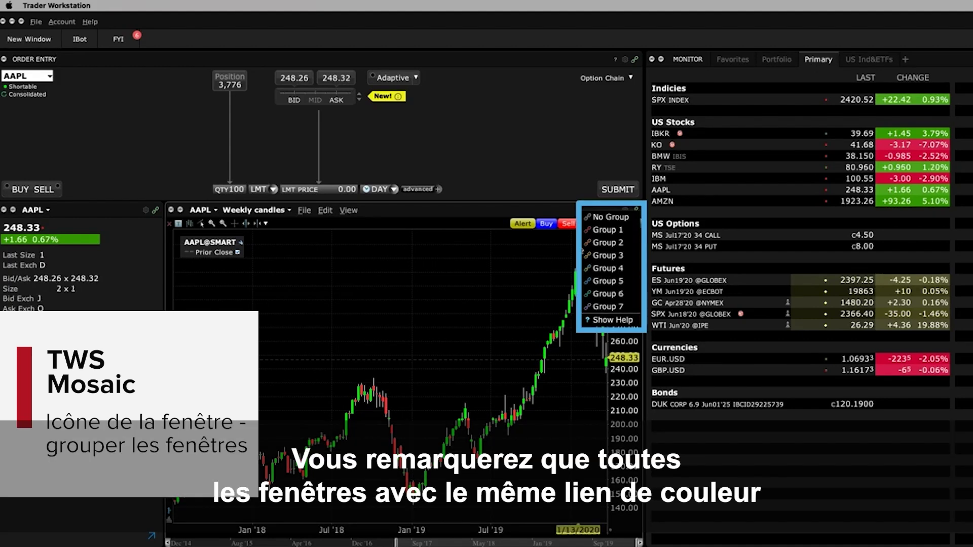
left_click(558, 201)
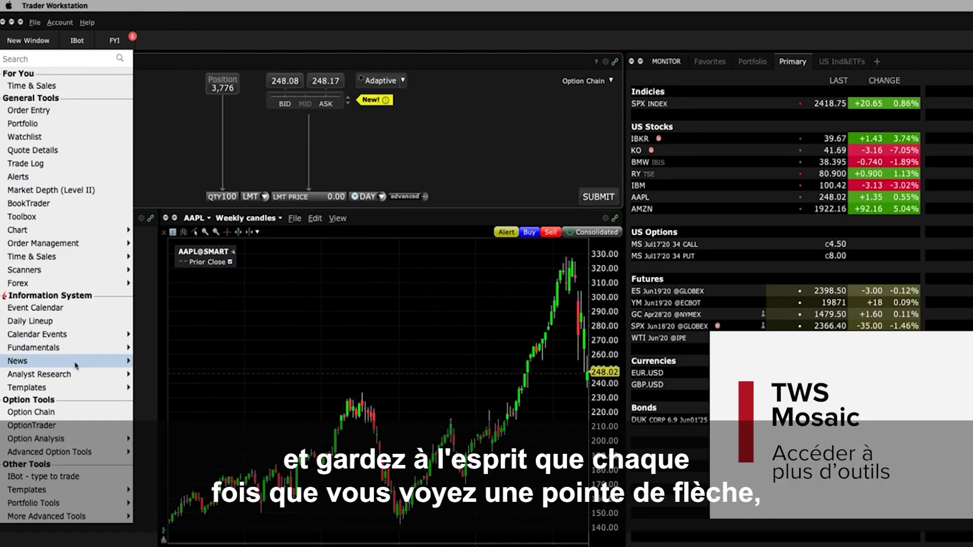
Dismiss the New Window menu and its Advanced Option Tools submenu without adding a window
mouse_move(76, 366)
mouse_move(77, 440)
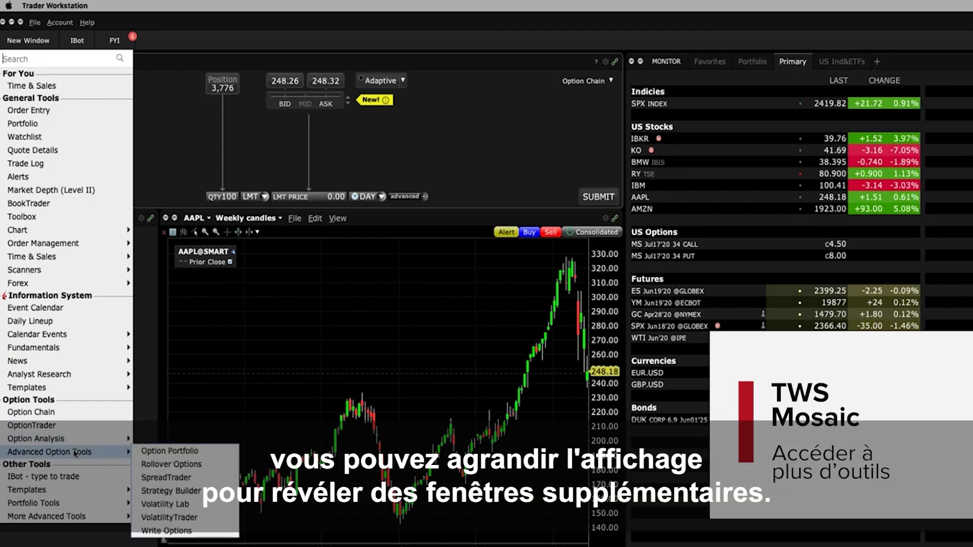
left_click(160, 164)
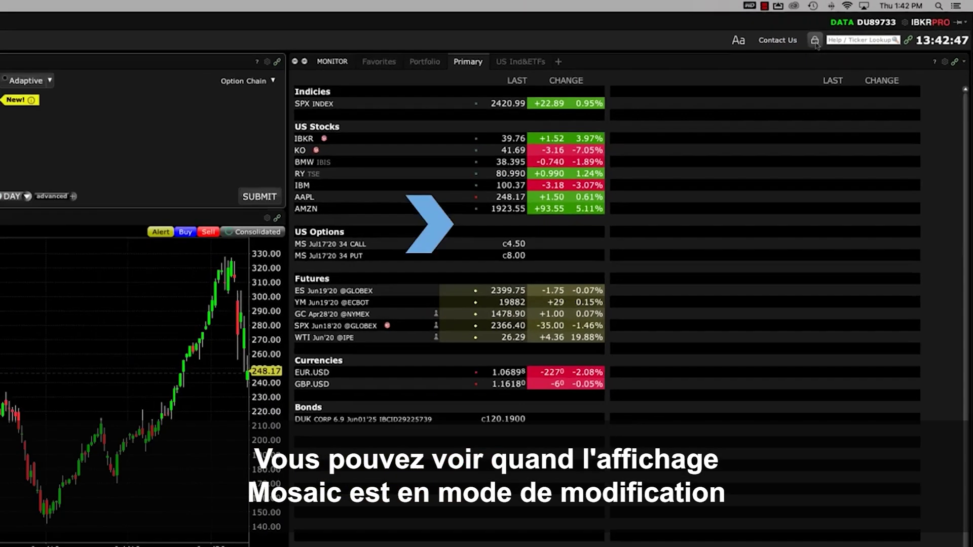
Unlock the layout for editing and shrink the Monitor tile upward
left_click(741, 60)
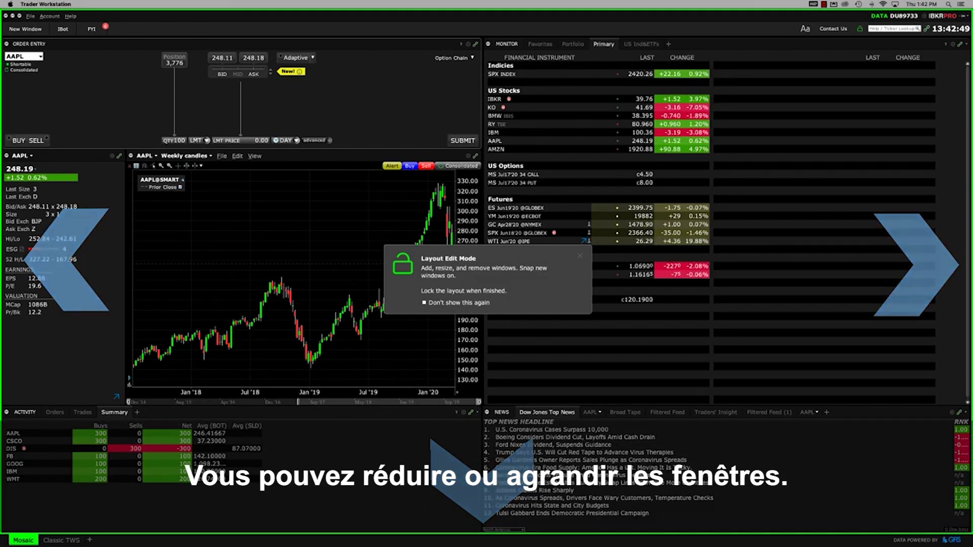
left_click(581, 257)
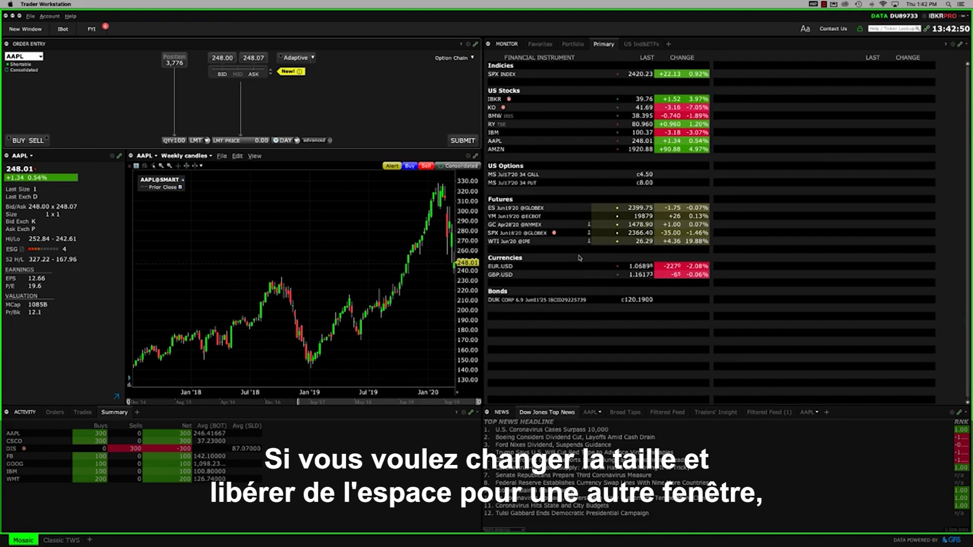
left_click_drag(505, 408, 487, 231)
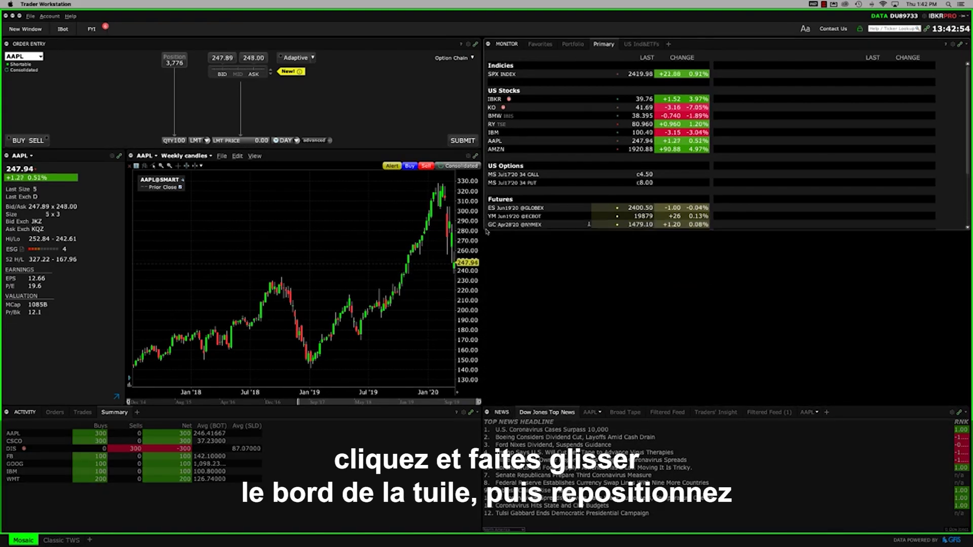
Dock an AAPL Time & Sales window below Monitor, extend it to News, and relock the layout
left_click(34, 30)
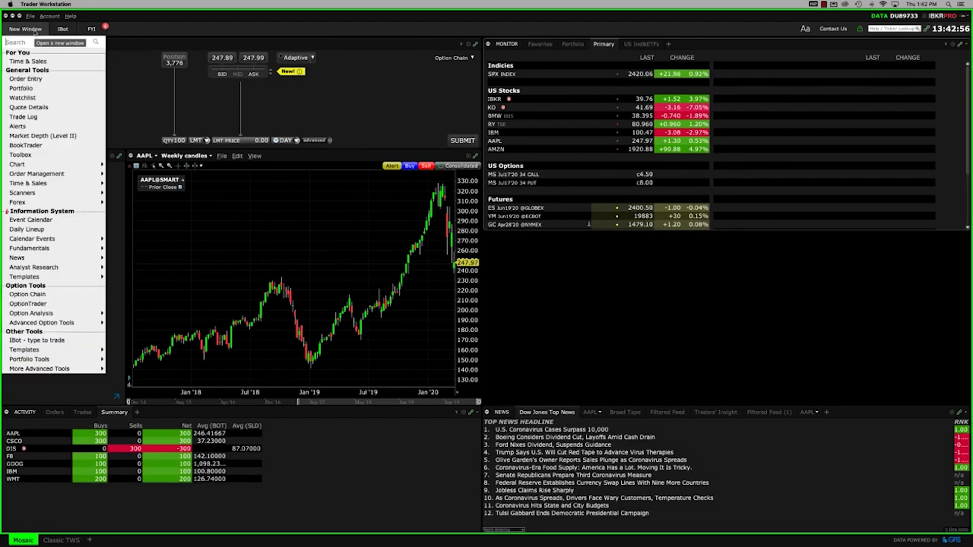
mouse_move(43, 181)
left_click(124, 183)
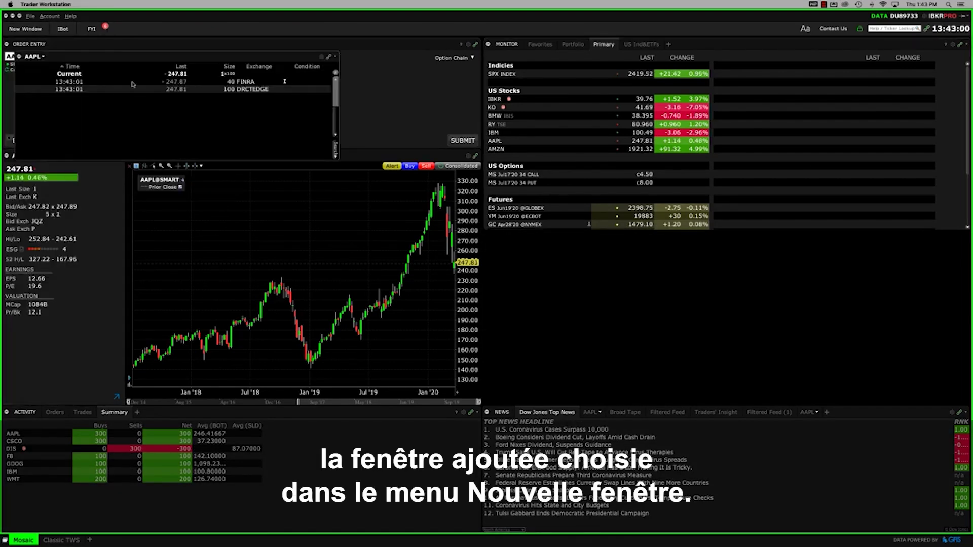
left_click_drag(130, 57, 601, 241)
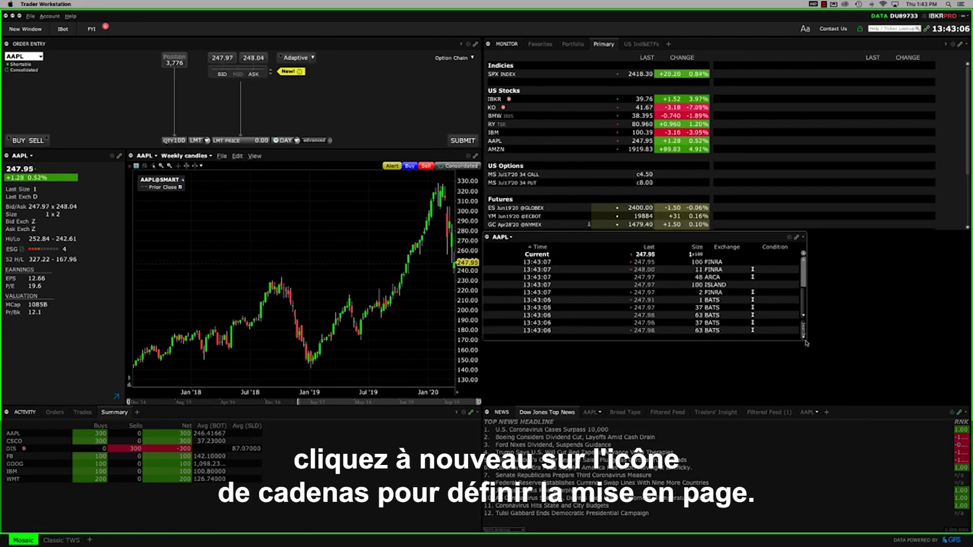
left_click_drag(806, 341, 965, 406)
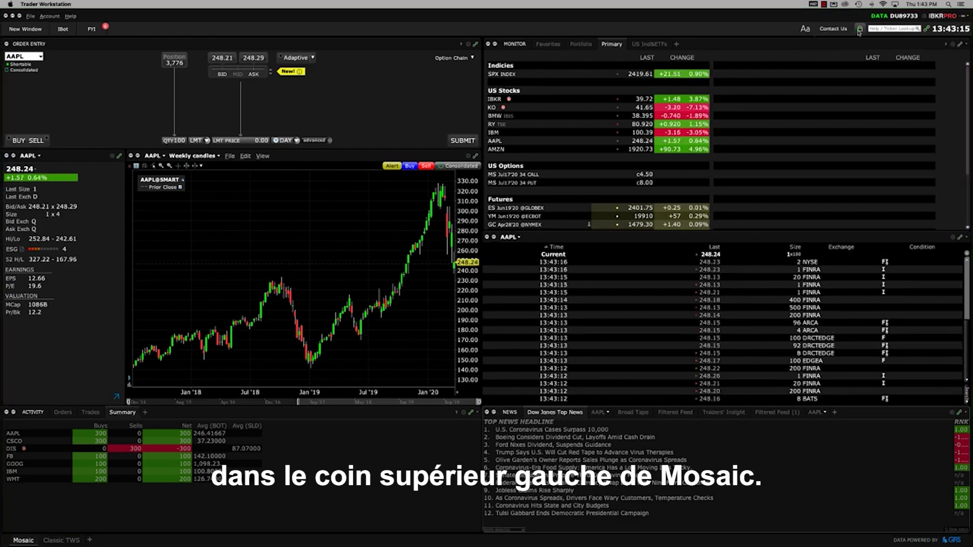
left_click(50, 16)
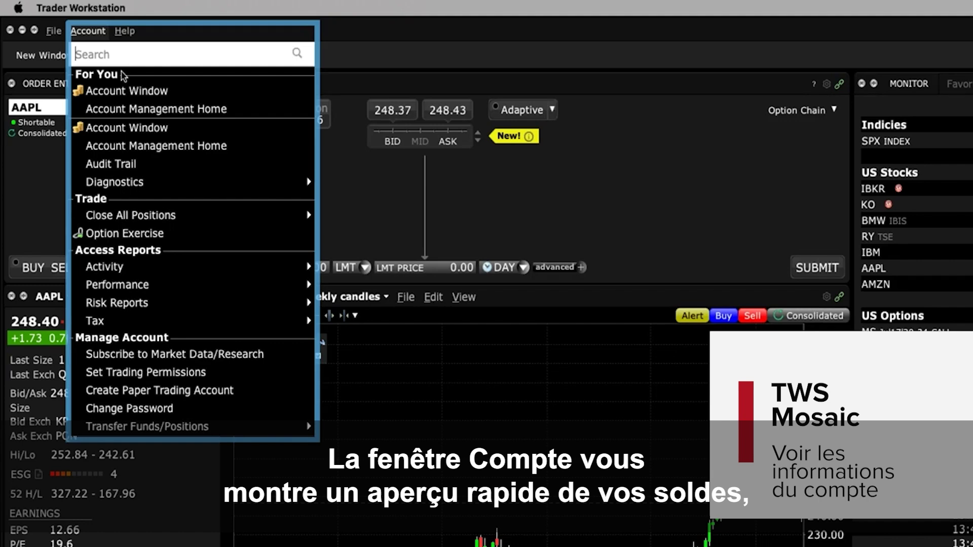
left_click(126, 90)
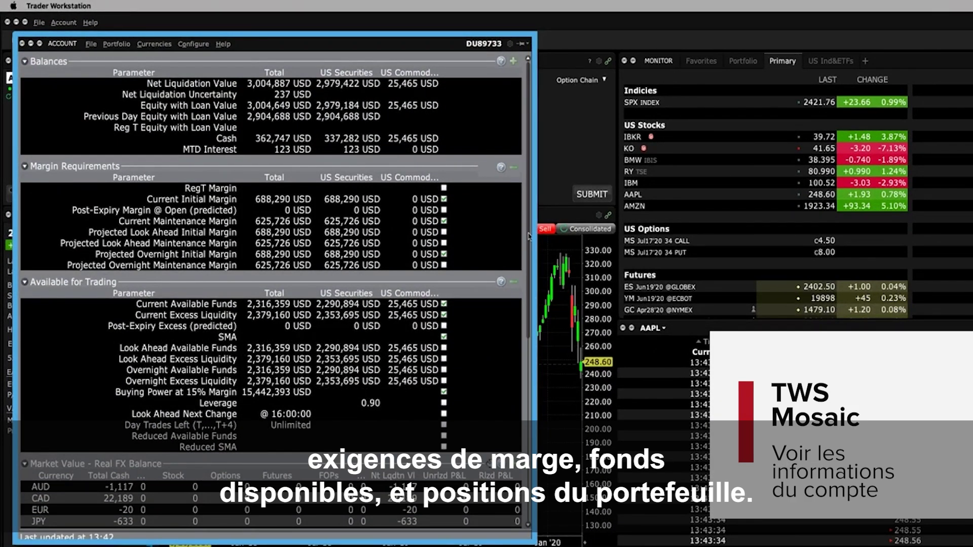
left_click_drag(528, 236, 545, 293)
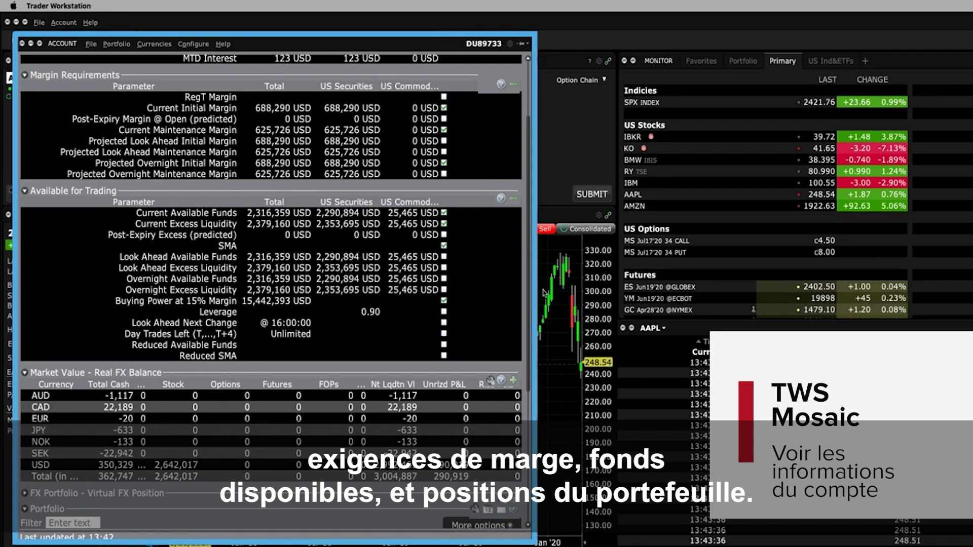
left_click_drag(545, 293, 555, 429)
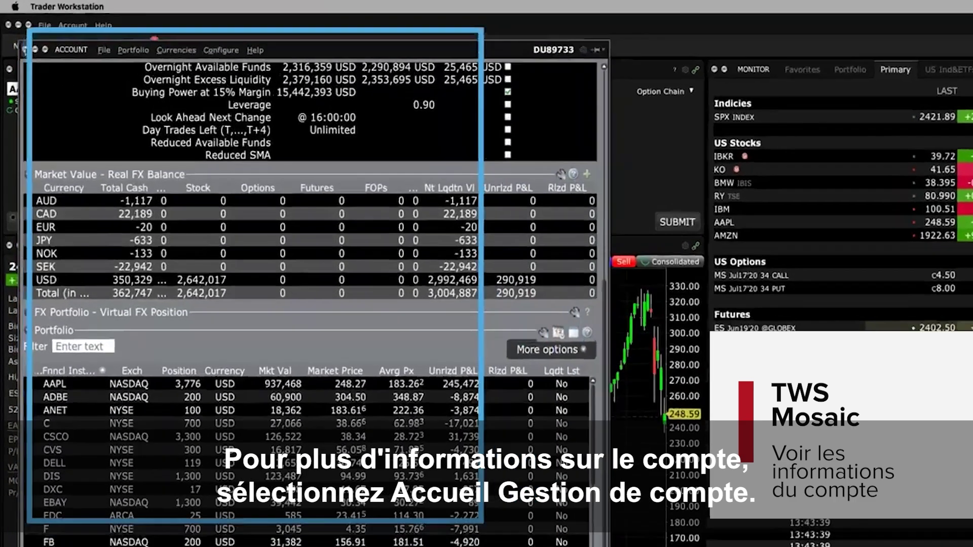
left_click(25, 45)
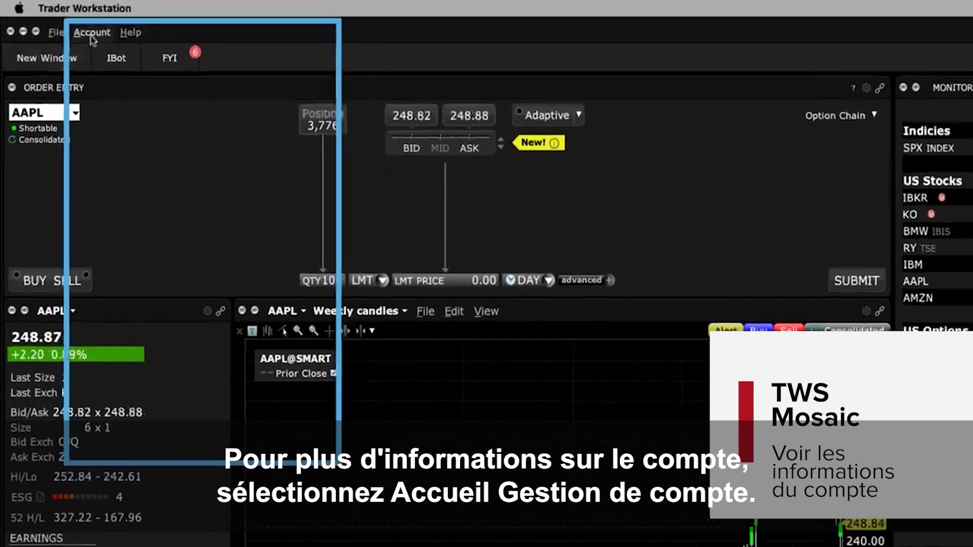
left_click(64, 24)
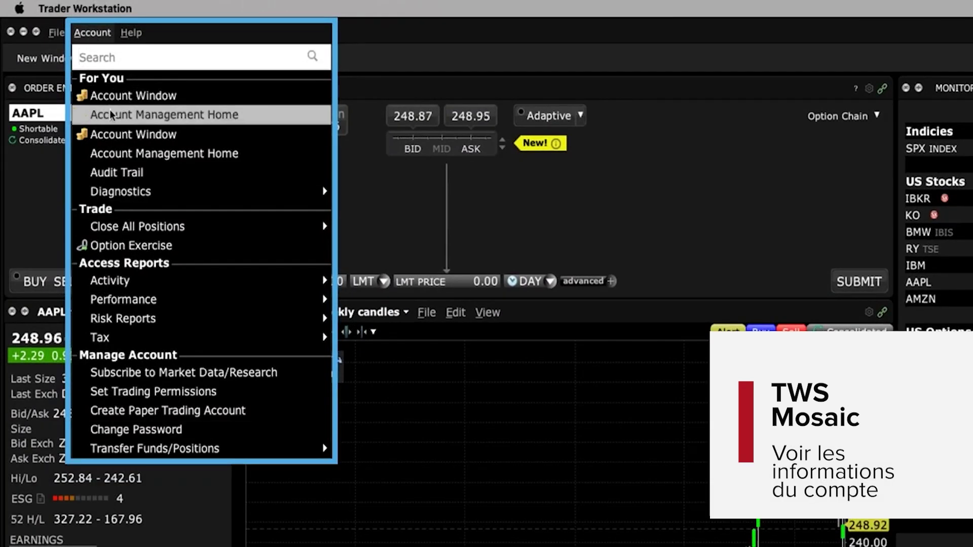
left_click(191, 37)
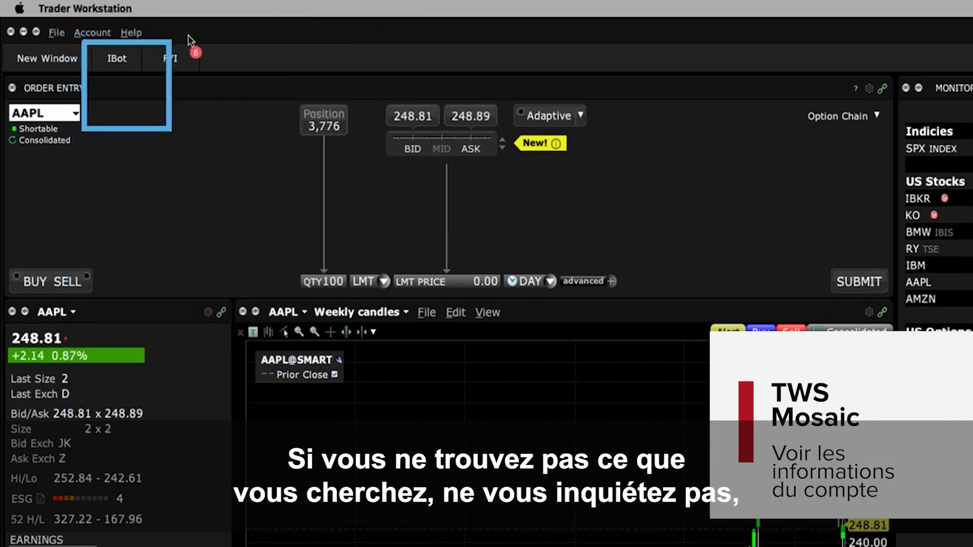
Ask iBot "what is my margin?" to get the 625.7K USD maintenance margin
left_click(126, 72)
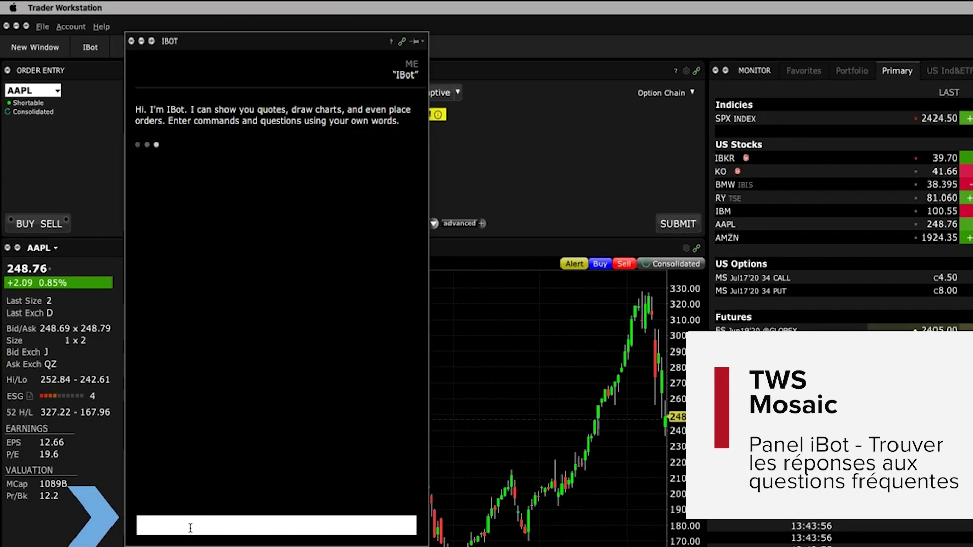
left_click(190, 528)
type("what is my margin")
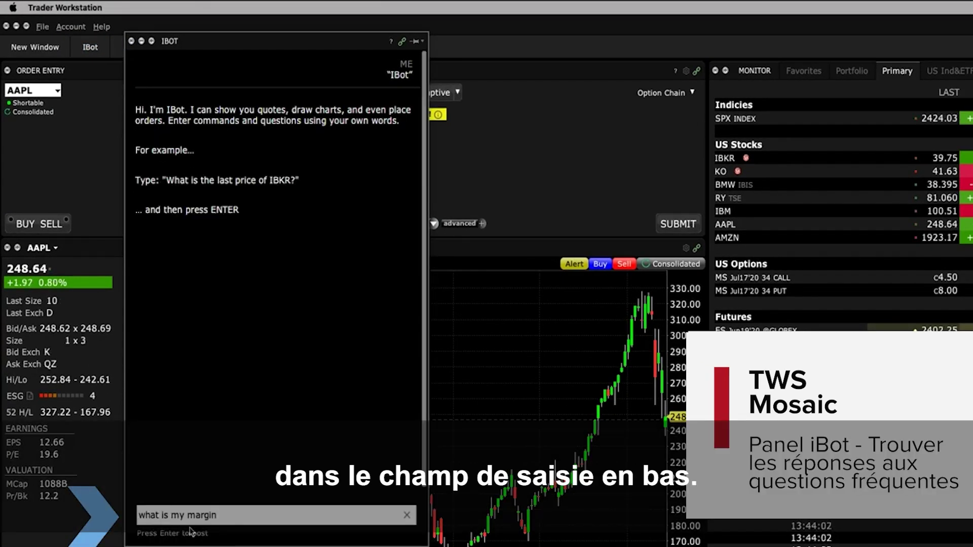
type("?")
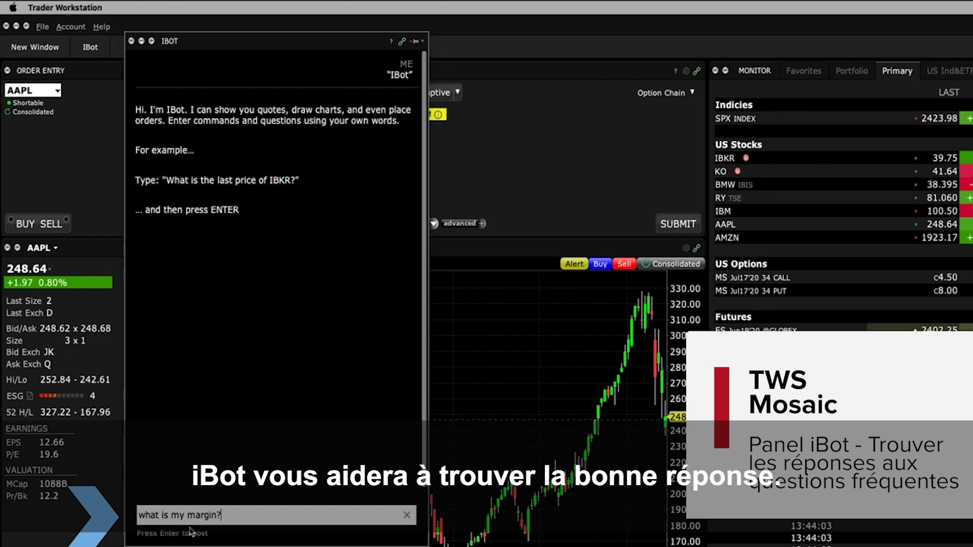
key("Return")
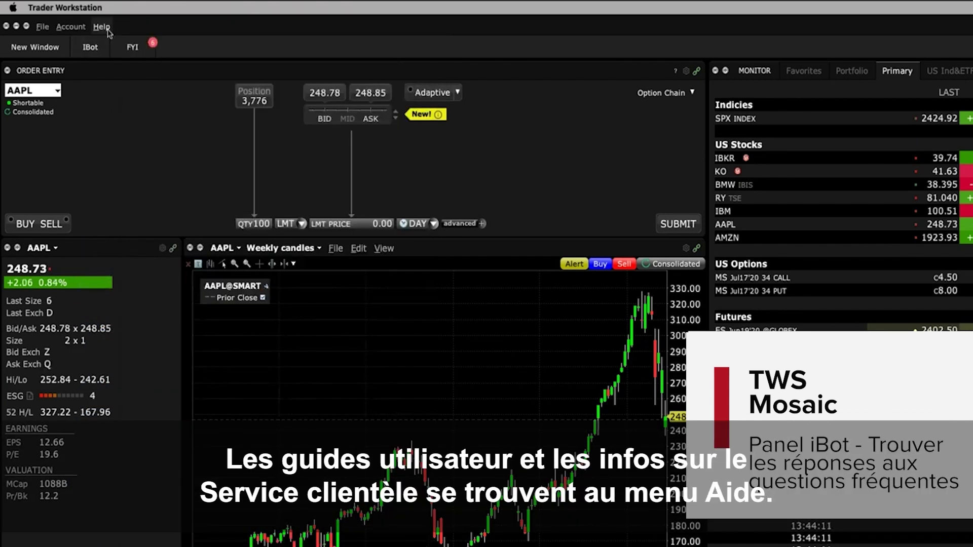
Show the Help menu's Guides and Documentation list, including Mosaic Quick Tour
left_click(106, 29)
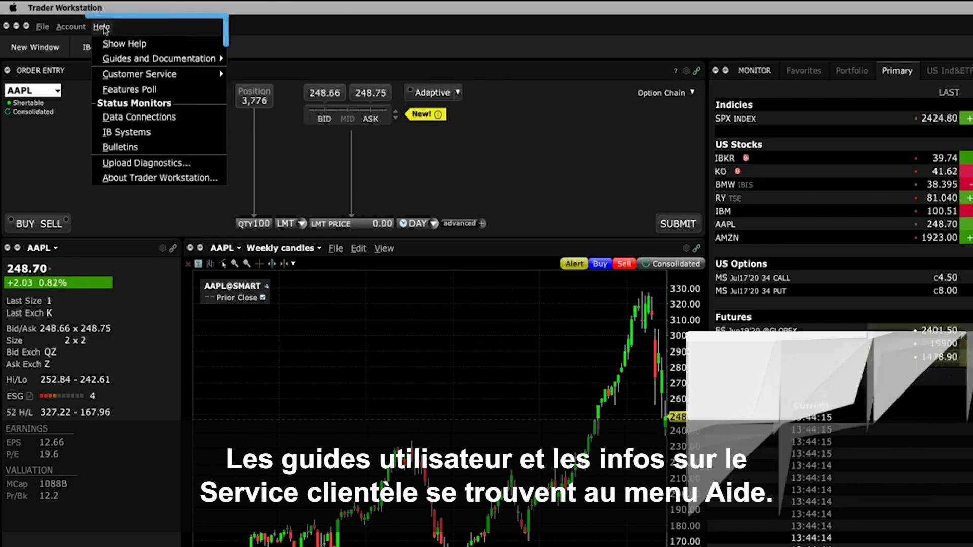
mouse_move(106, 60)
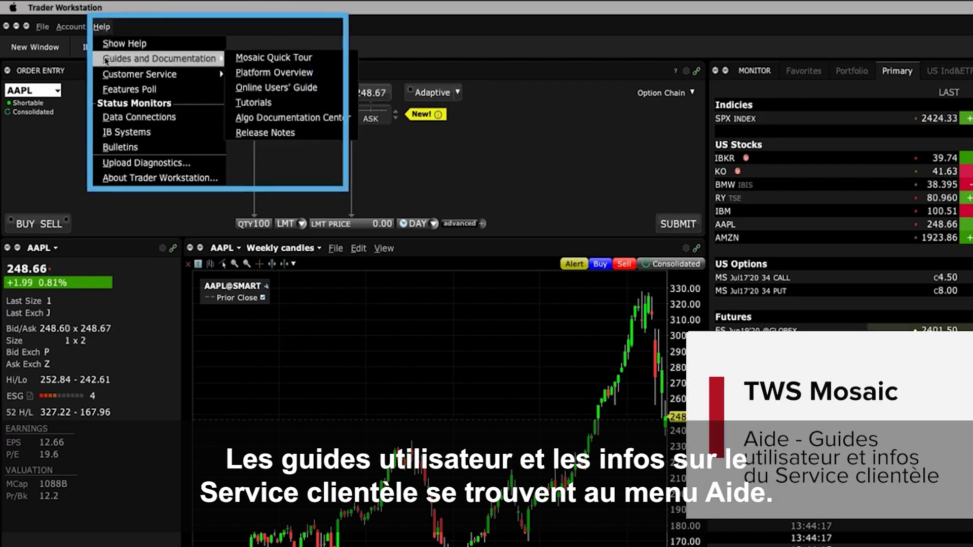